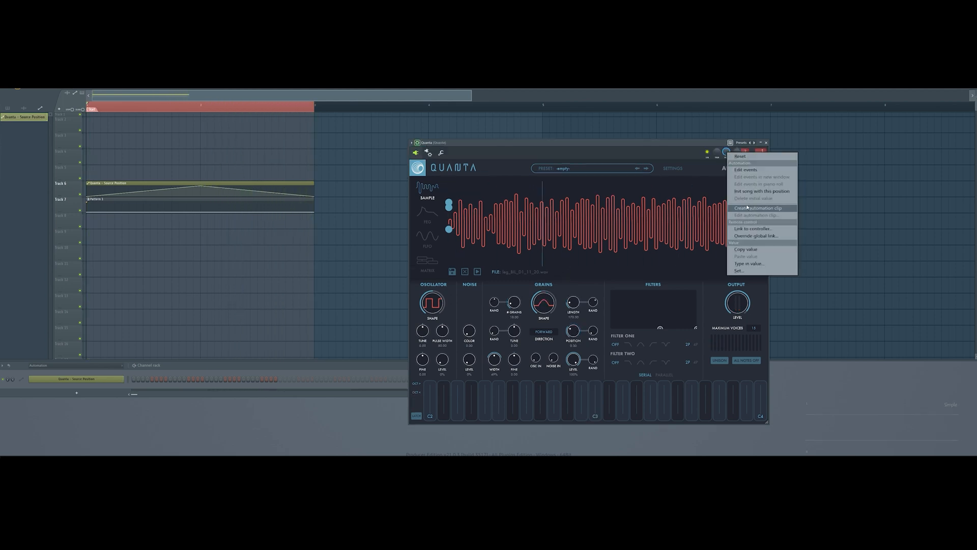
{"action": "left_click", "coordinate": [759, 208]}
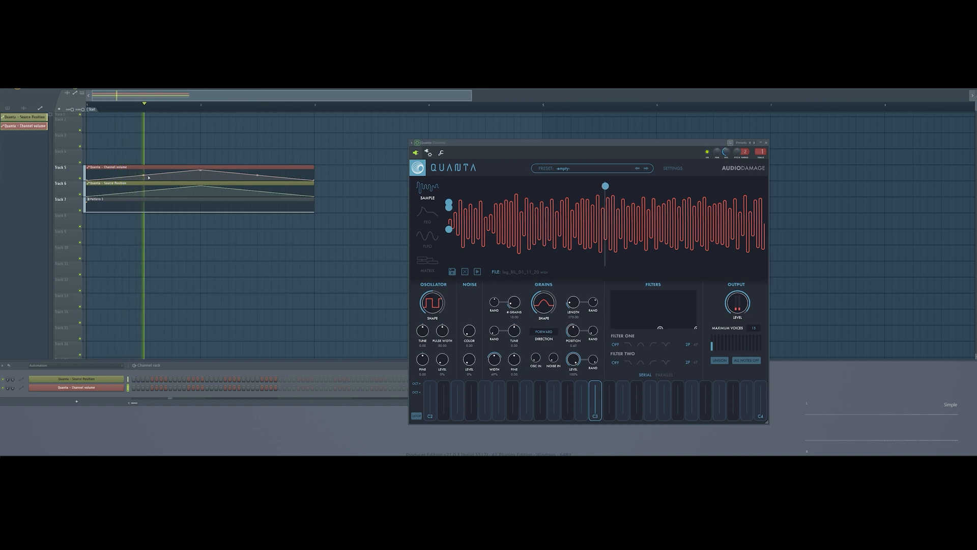
{"action": "key", "text": "space"}
Select all the Quanta clips in the playlist and render them to an audio clip.
{"action": "key", "text": "ctrl+a"}
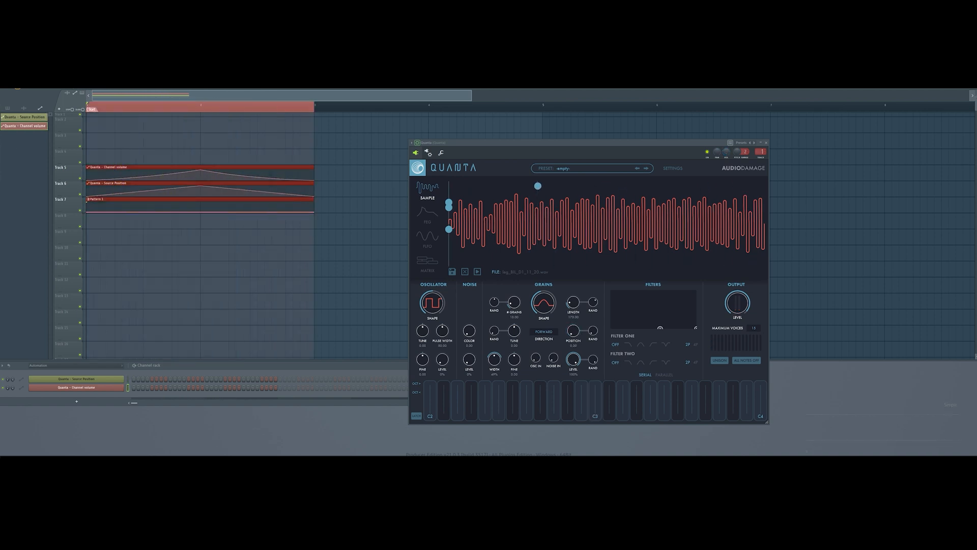
{"action": "key", "text": "ctrl+alt+c"}
{"action": "key", "text": "Return"}
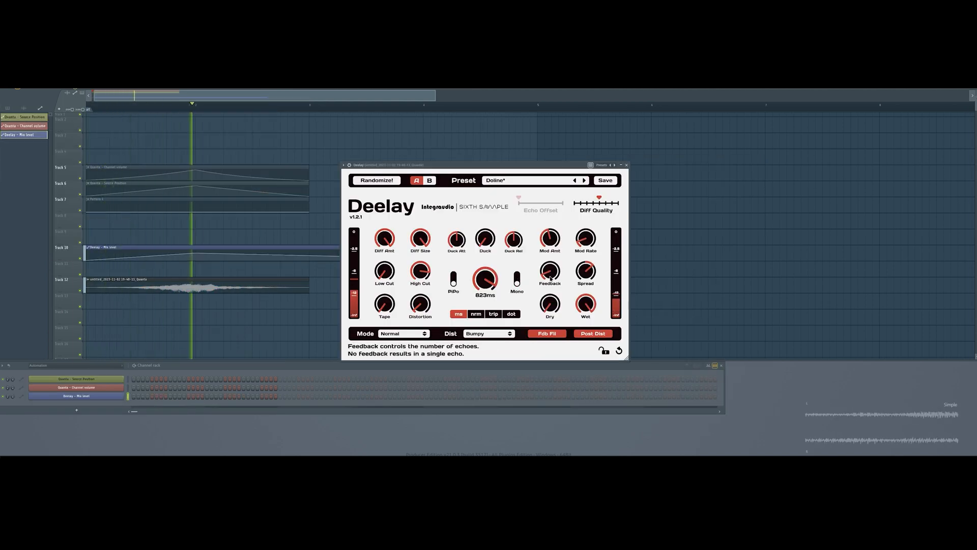
Adjust the peak of the Deelay mix level automation and move the Flanger window to the middle of the playlist.
{"action": "left_click_drag", "start_coordinate": [196, 252], "coordinate": [197, 258]}
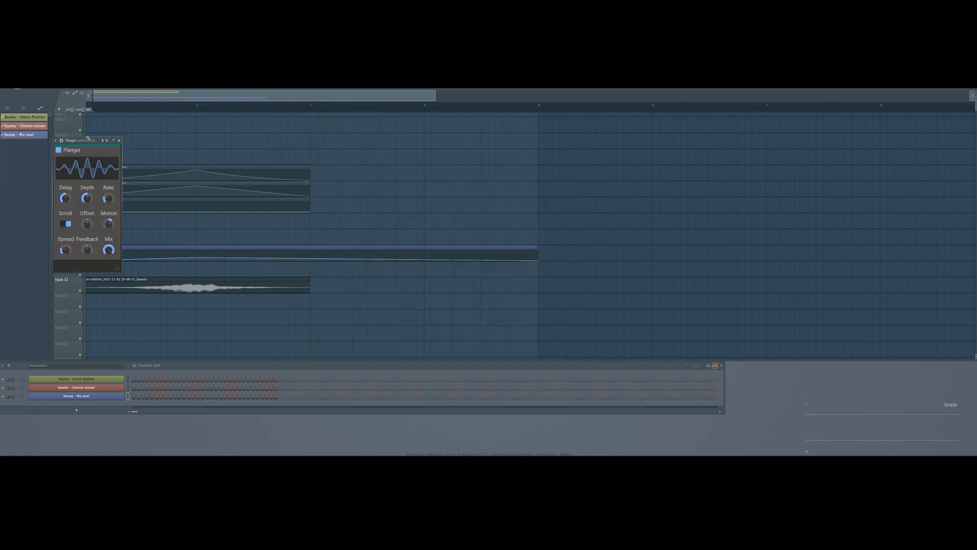
{"action": "left_click_drag", "start_coordinate": [77, 138], "coordinate": [423, 207]}
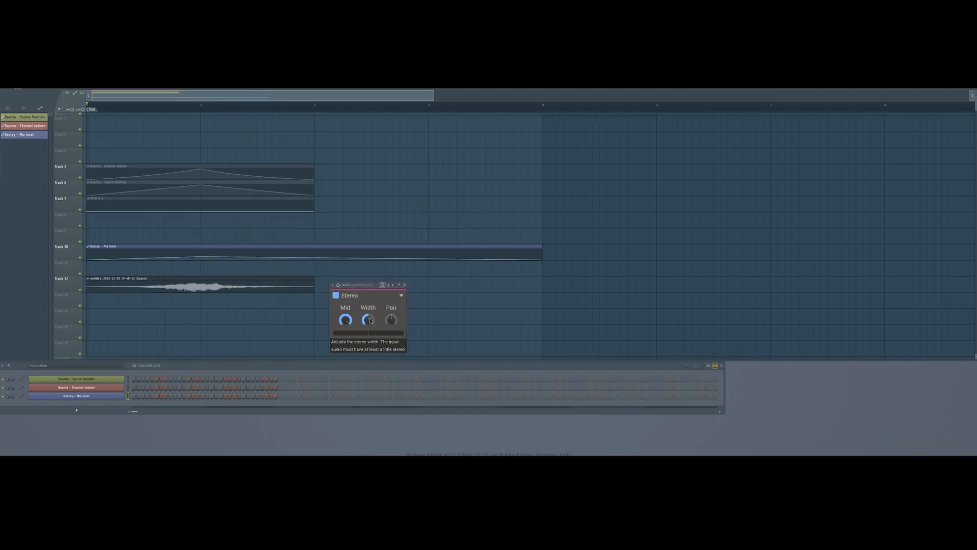
Set the Stereo effect's width to 70% and fine-tune it during playback.
{"action": "double_click", "coordinate": [370, 320]}
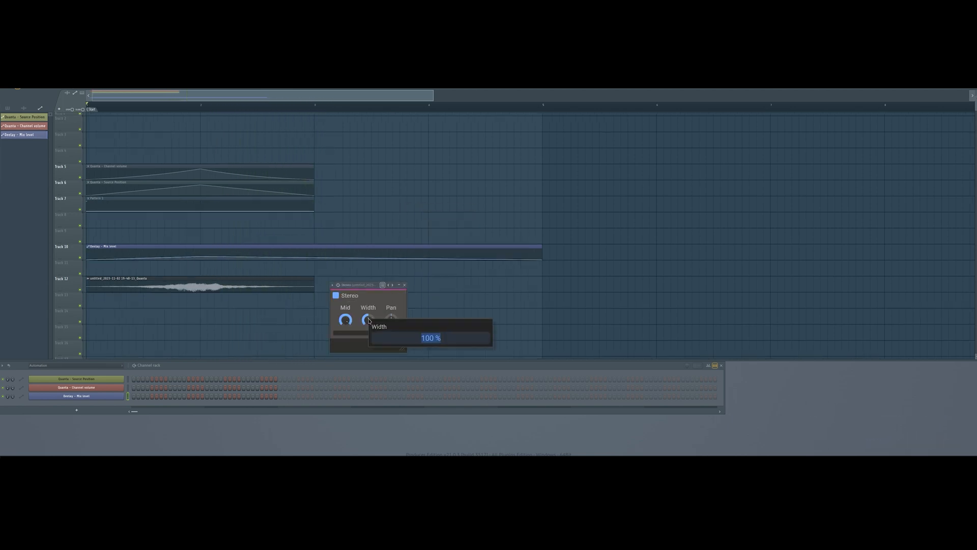
{"action": "type", "text": "70"}
{"action": "key", "text": "Return"}
{"action": "key", "text": "space"}
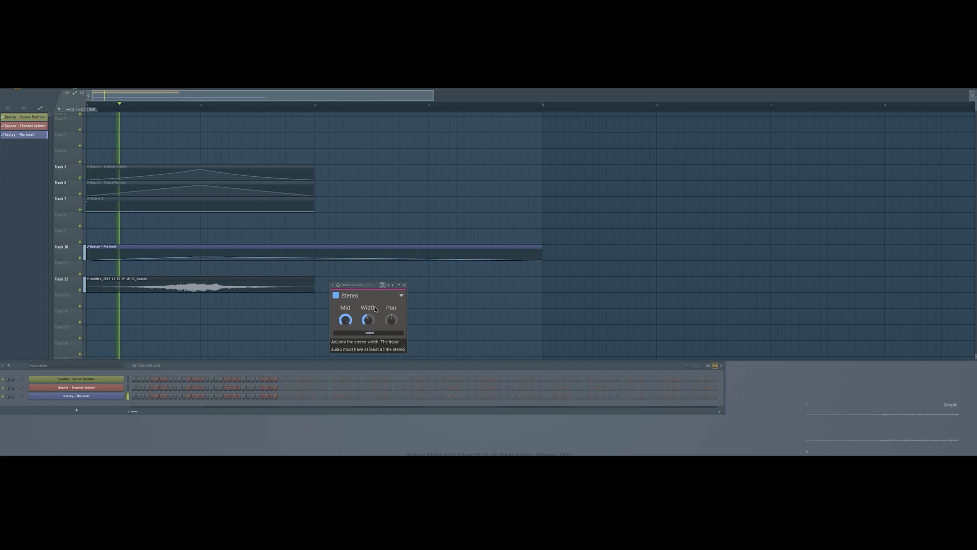
{"action": "left_click_drag", "start_coordinate": [368, 320], "coordinate": [368, 310]}
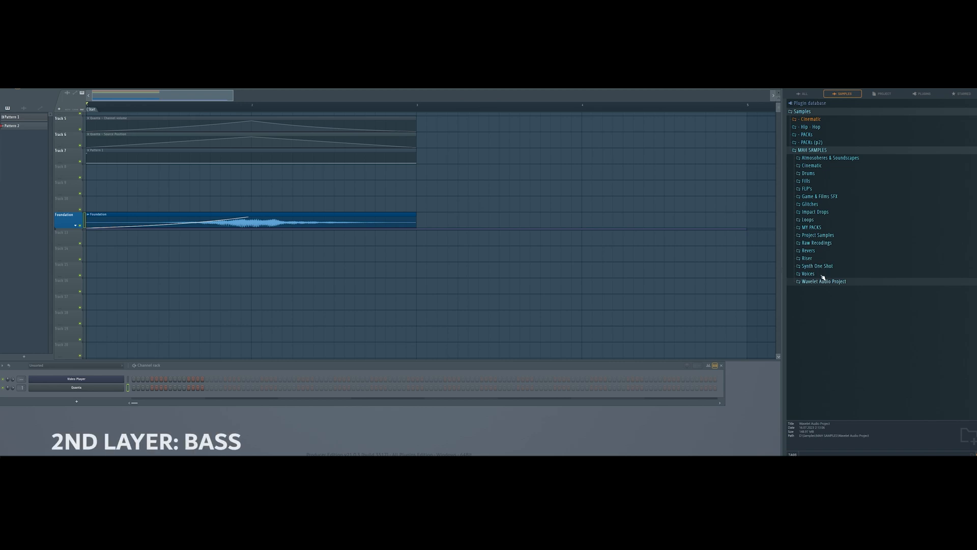
{"action": "left_click", "coordinate": [823, 281]}
{"action": "scroll", "coordinate": [834, 279], "scroll_direction": "down", "scroll_amount": 3}
{"action": "scroll", "coordinate": [841, 274], "scroll_direction": "down", "scroll_amount": 5}
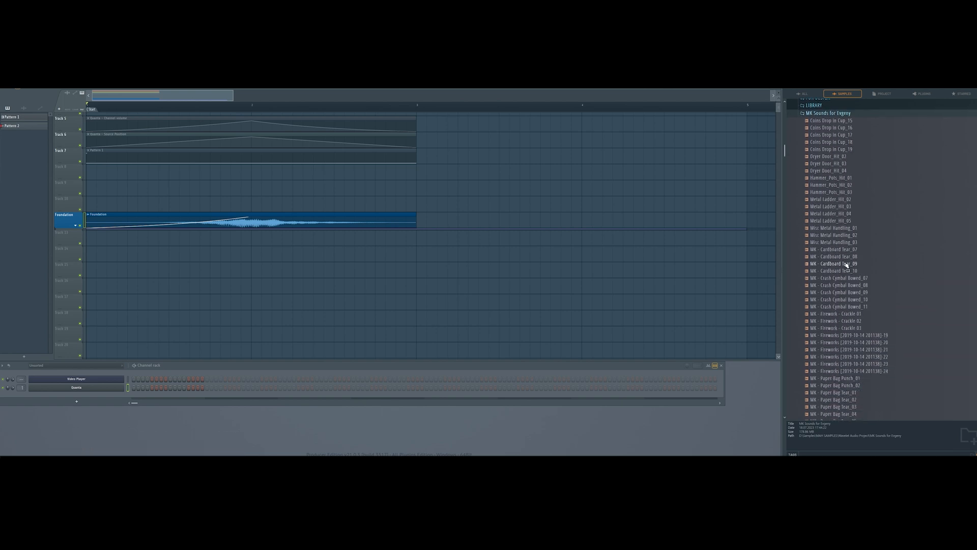
{"action": "scroll", "coordinate": [838, 252], "scroll_direction": "down", "scroll_amount": 2}
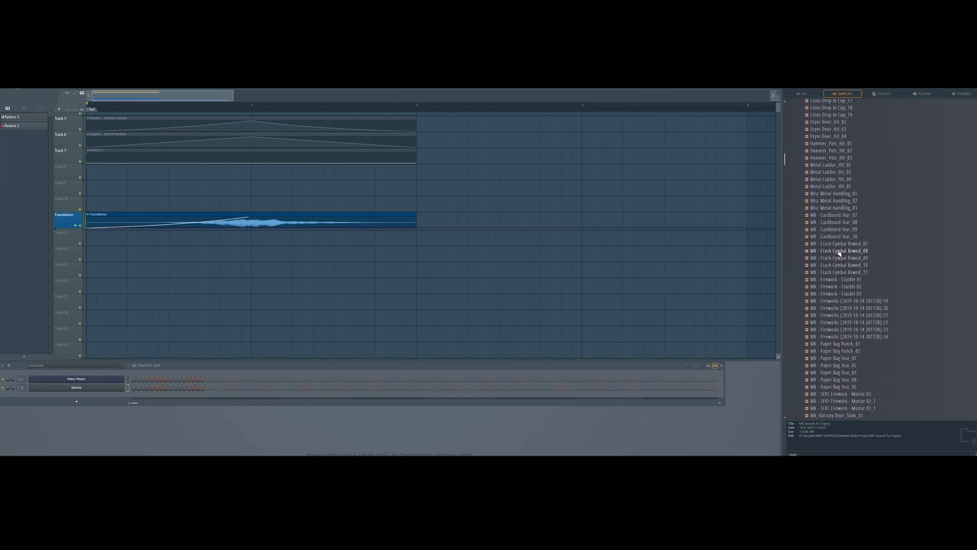
{"action": "left_click", "coordinate": [860, 314]}
{"action": "left_click", "coordinate": [861, 307]}
{"action": "left_click", "coordinate": [866, 328]}
{"action": "left_click_drag", "start_coordinate": [866, 328], "coordinate": [113, 303]}
{"action": "key", "text": "space"}
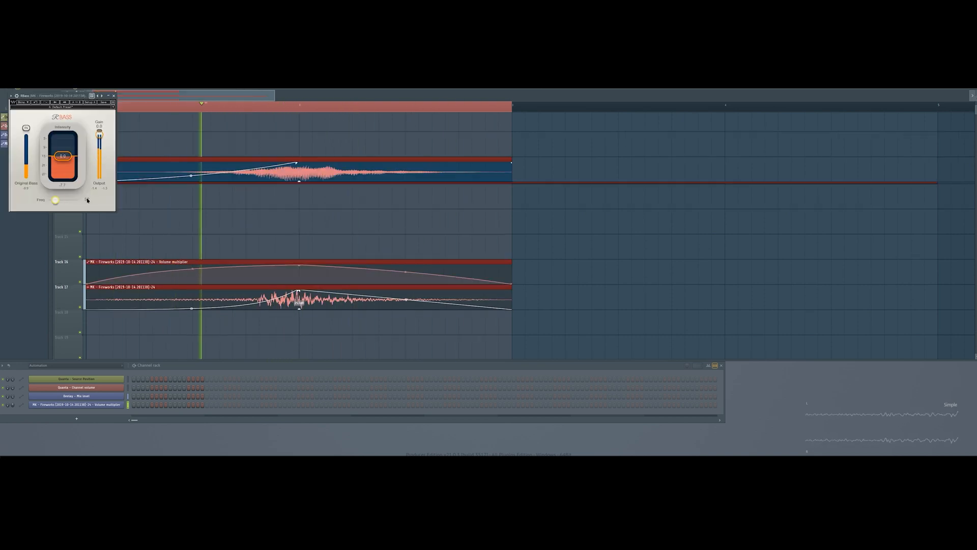
Clear the playlist's time selection and shape the fireworks layer's low end with a low-cut equalizer band.
{"action": "key", "text": "space"}
{"action": "left_click", "coordinate": [246, 106]}
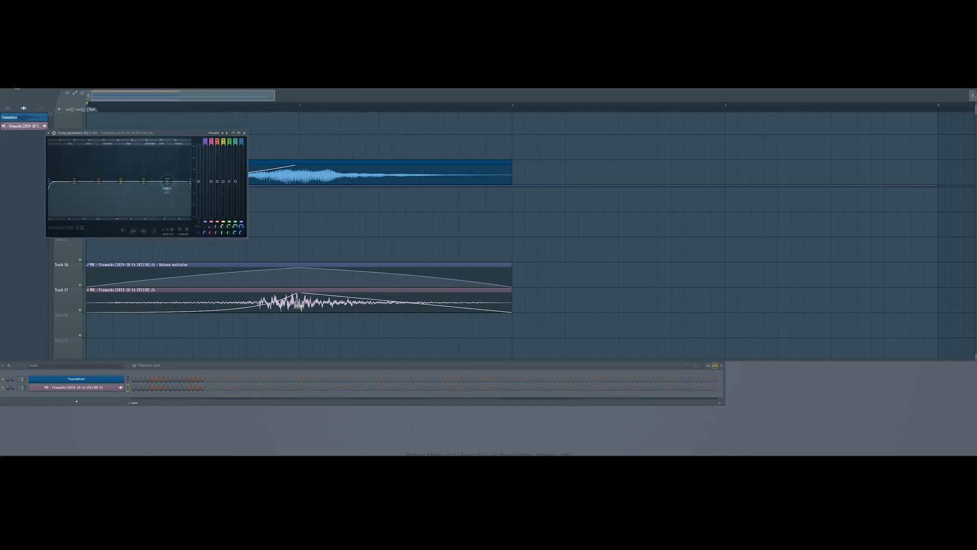
{"action": "key", "text": "space"}
{"action": "left_click_drag", "start_coordinate": [144, 160], "coordinate": [91, 188]}
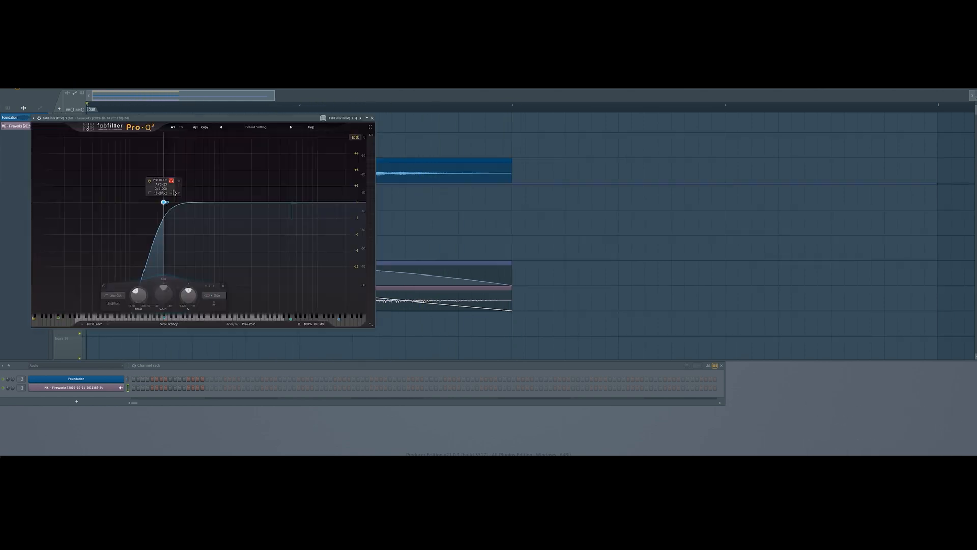
{"action": "left_click_drag", "start_coordinate": [174, 191], "coordinate": [185, 190]}
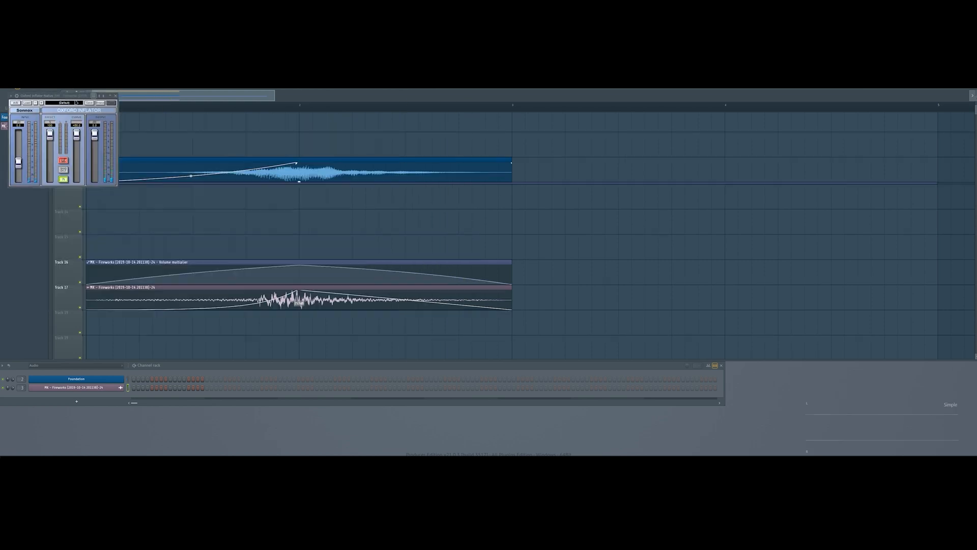
Move the Oxford Inflator window over the playlist and lower the falling section of the fireworks clip's volume automation.
{"action": "left_click_drag", "start_coordinate": [76, 96], "coordinate": [278, 217]}
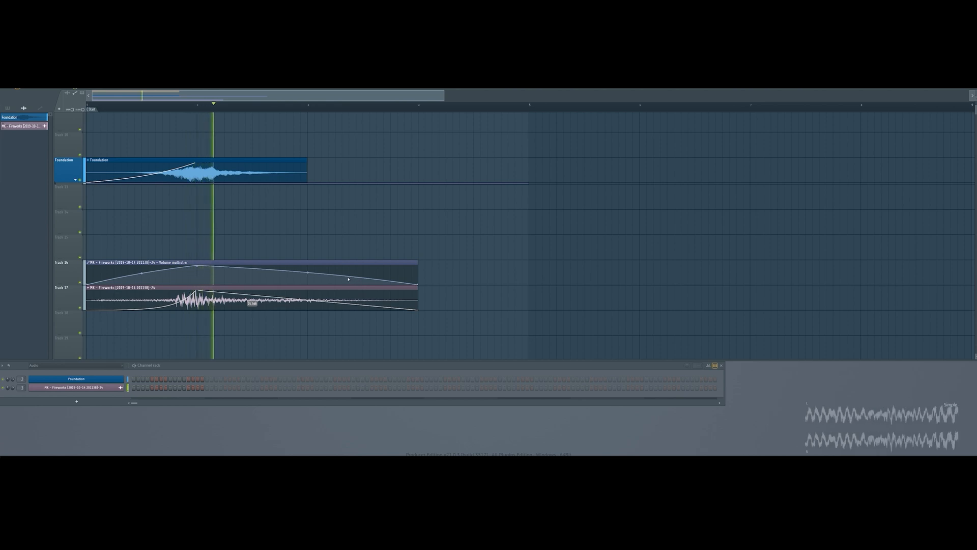
{"action": "left_click_drag", "start_coordinate": [315, 276], "coordinate": [316, 283]}
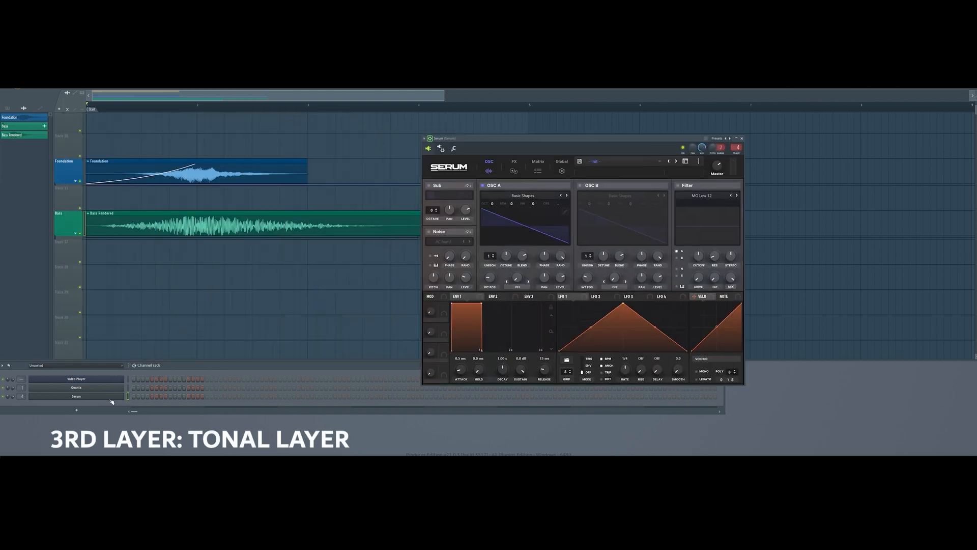
Open the piano roll for the Serum channel and enter a four-note chord at the start of the pattern.
{"action": "right_click", "coordinate": [111, 399]}
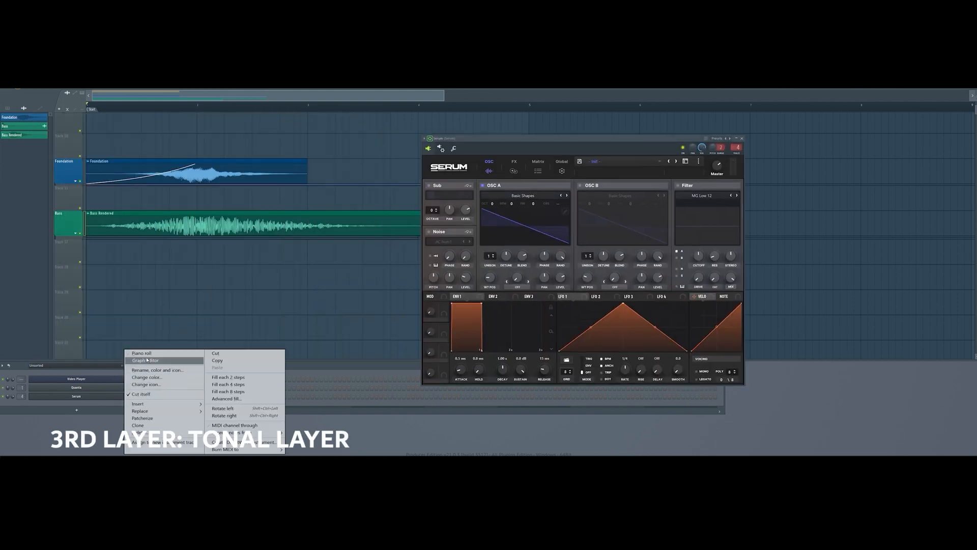
{"action": "left_click", "coordinate": [144, 353]}
{"action": "left_click", "coordinate": [21, 239]}
{"action": "left_click", "coordinate": [21, 219]}
{"action": "left_click", "coordinate": [21, 203]}
{"action": "left_click_drag", "start_coordinate": [101, 219], "coordinate": [28, 229]}
Raise one of the chord's inner notes by an octave and audition the chord.
{"action": "key", "text": "space"}
{"action": "left_click", "coordinate": [34, 230], "text": "ctrl"}
{"action": "key", "text": "ctrl+Up"}
{"action": "key", "text": "space"}
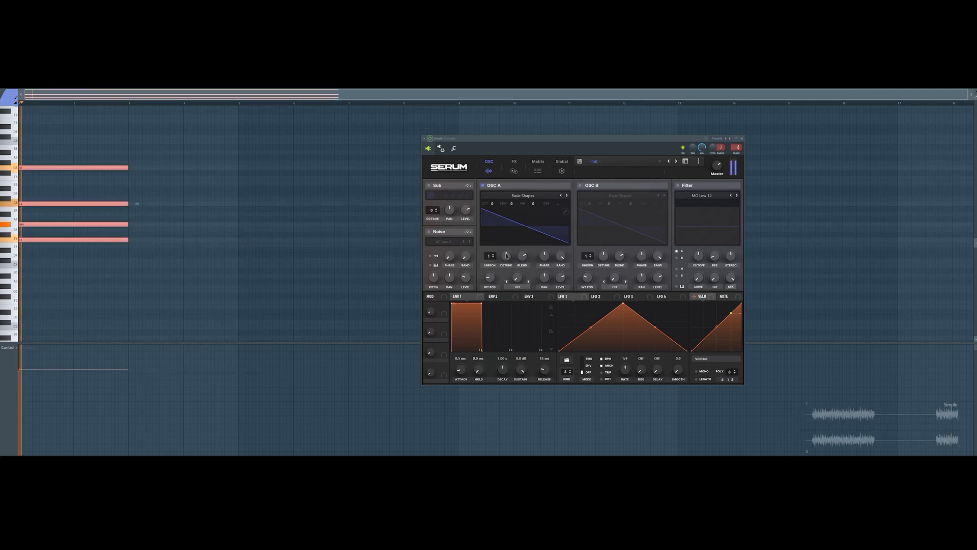
Load the spectral wavetable Squelchy FM 1 [SL] into oscillator A, enable the MG Low 12 filter and play the chord.
{"action": "left_click", "coordinate": [522, 196]}
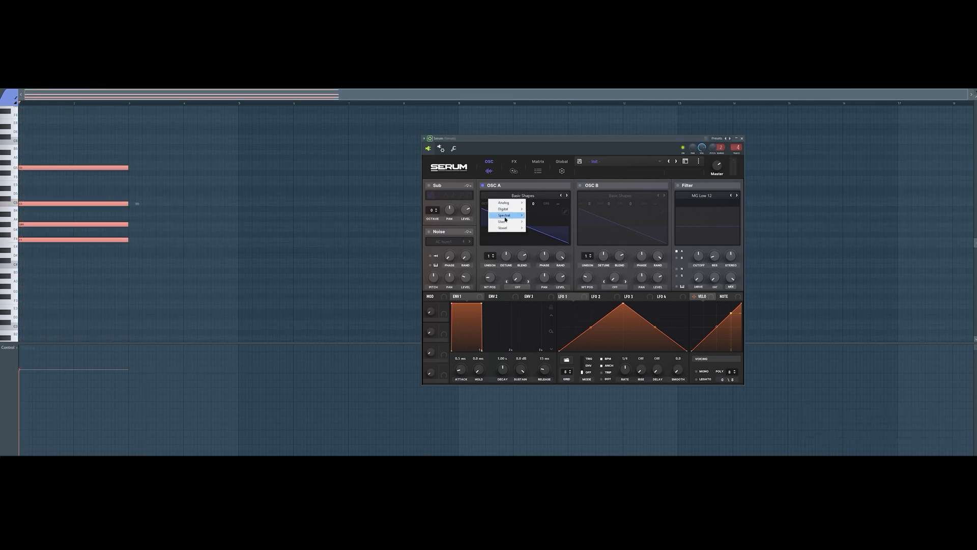
{"action": "mouse_move", "coordinate": [504, 216]}
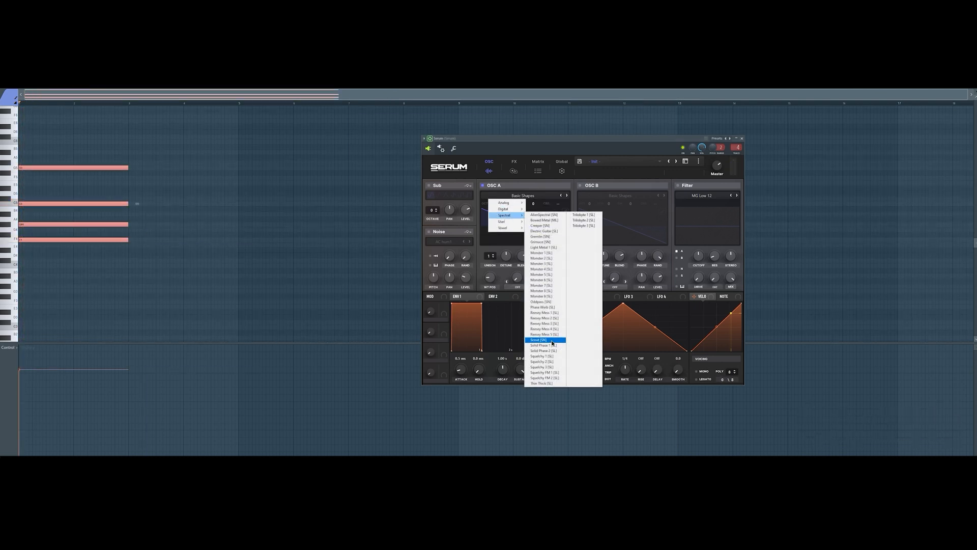
{"action": "left_click", "coordinate": [557, 372]}
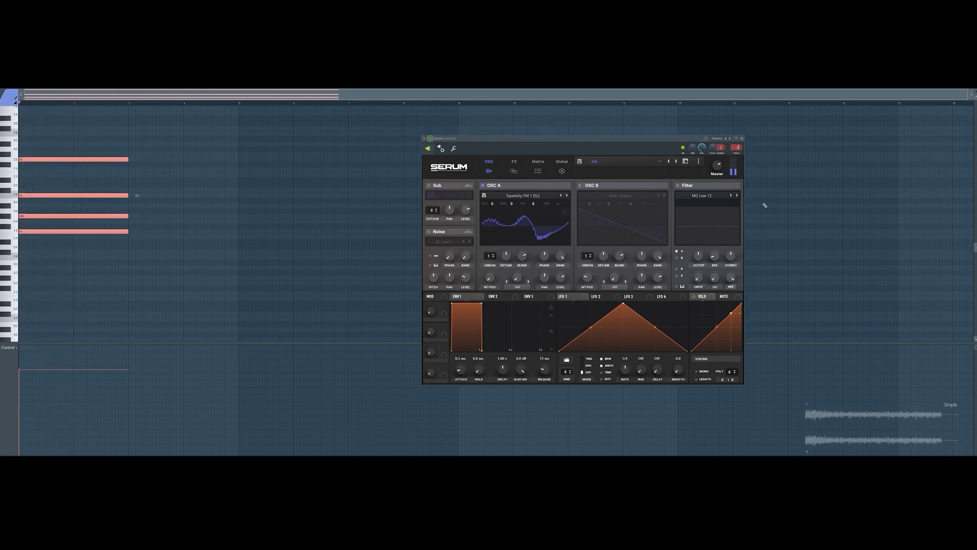
{"action": "left_click", "coordinate": [685, 187]}
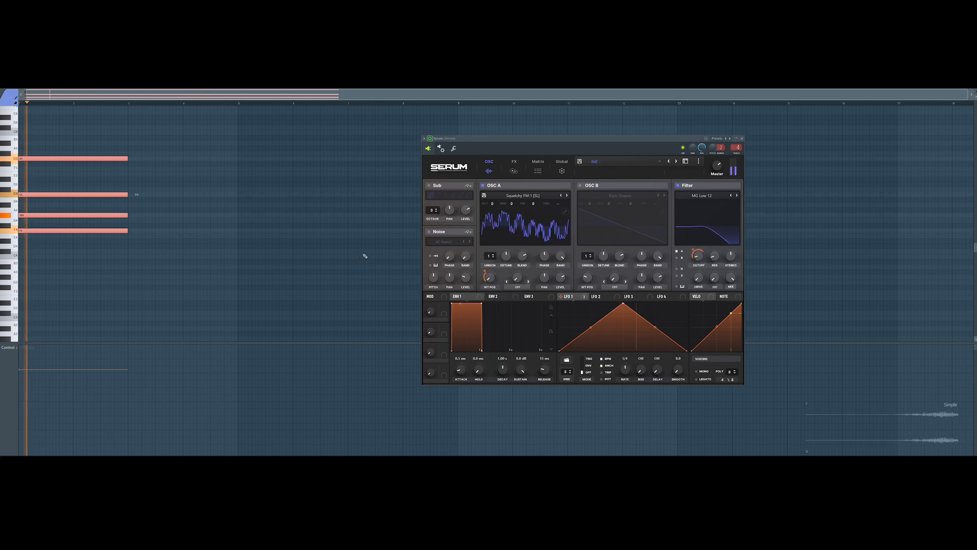
{"action": "key", "text": "space"}
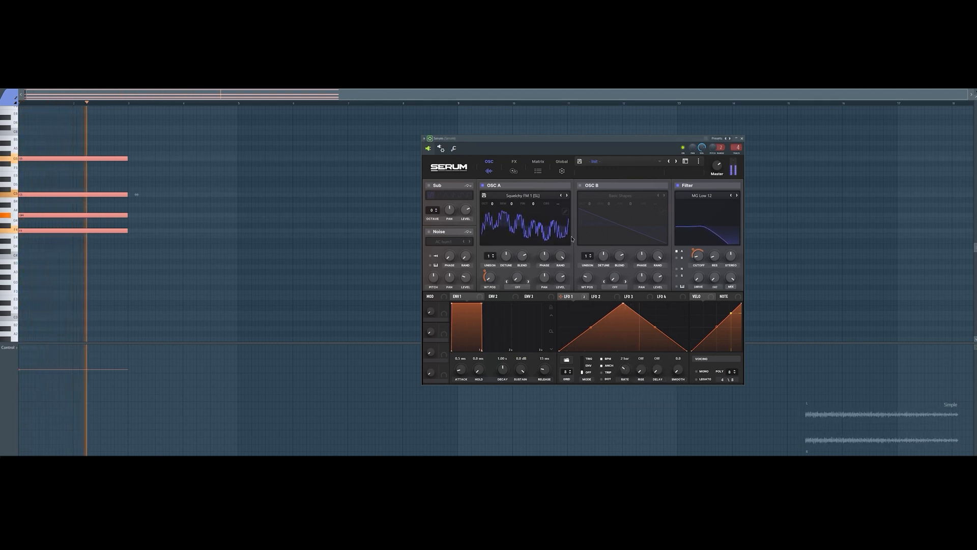
Add Reverb and Chorus to Serum's effects rack and play the chord.
{"action": "left_click", "coordinate": [514, 161]}
{"action": "left_click", "coordinate": [446, 251]}
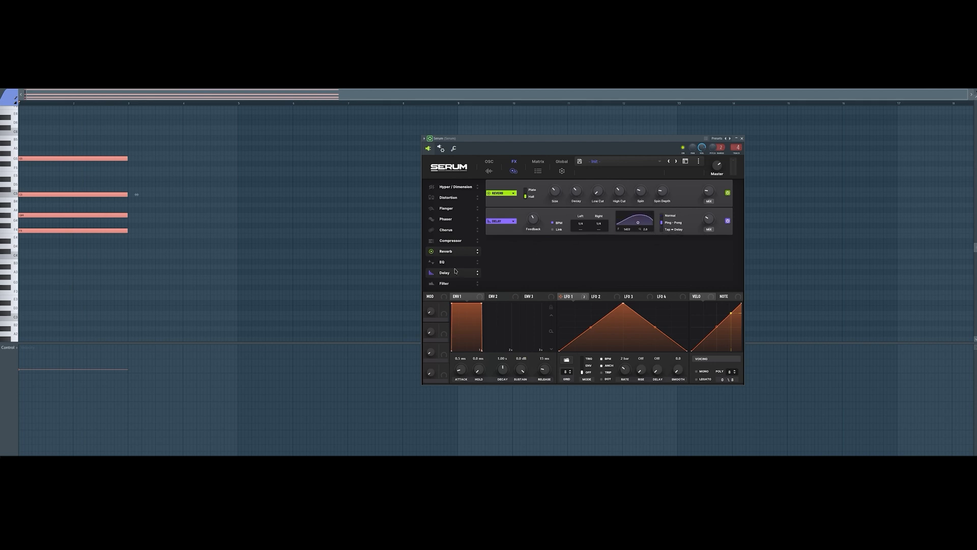
{"action": "left_click", "coordinate": [441, 229]}
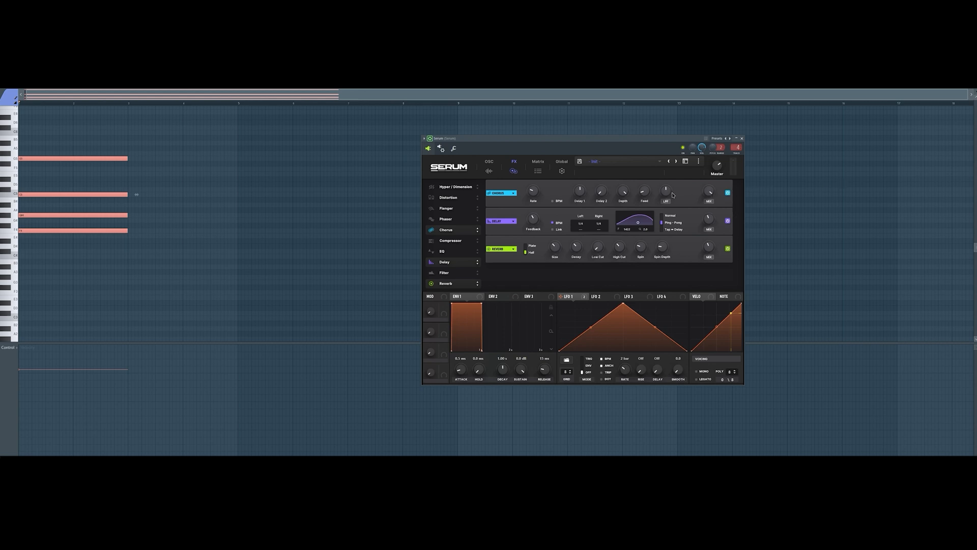
{"action": "key", "text": "space"}
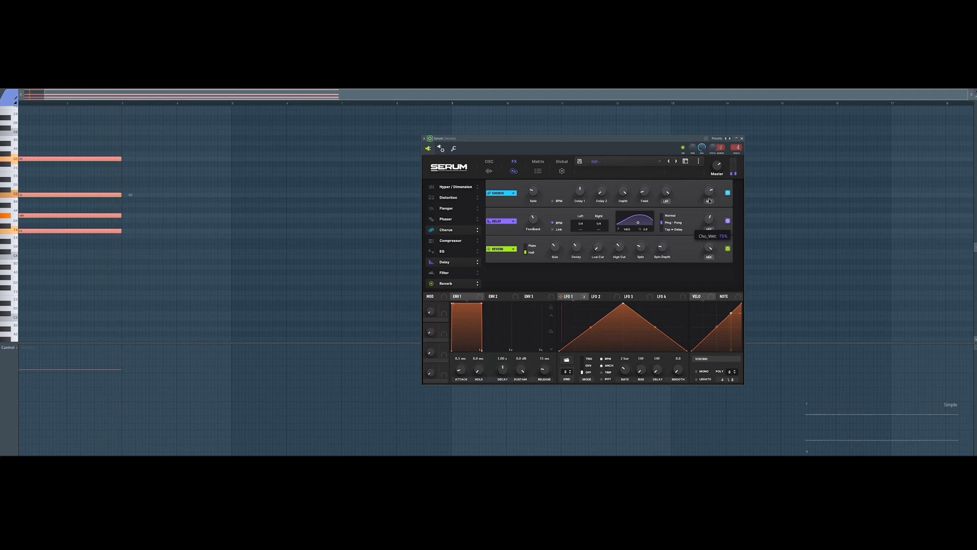
Add the Tube distortion to Serum's effects rack and increase its drive.
{"action": "key", "text": "space"}
{"action": "left_click", "coordinate": [432, 198]}
{"action": "left_click_drag", "start_coordinate": [667, 189], "coordinate": [677, 165]}
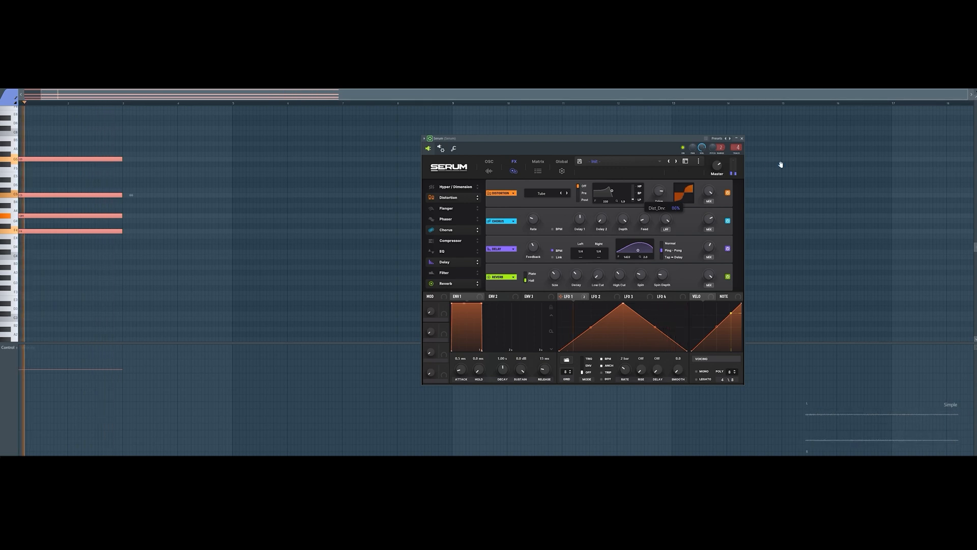
Widen the chord by raising its highest and second-lowest notes an octave, and audition the result.
{"action": "left_click", "coordinate": [242, 208]}
{"action": "right_click", "coordinate": [241, 207]}
{"action": "key", "text": "space"}
{"action": "key", "text": "ctrl+Up"}
{"action": "key", "text": "ctrl+Down"}
{"action": "key", "text": "ctrl+Up"}
{"action": "left_click", "coordinate": [153, 218], "text": "ctrl"}
{"action": "key", "text": "ctrl+Up"}
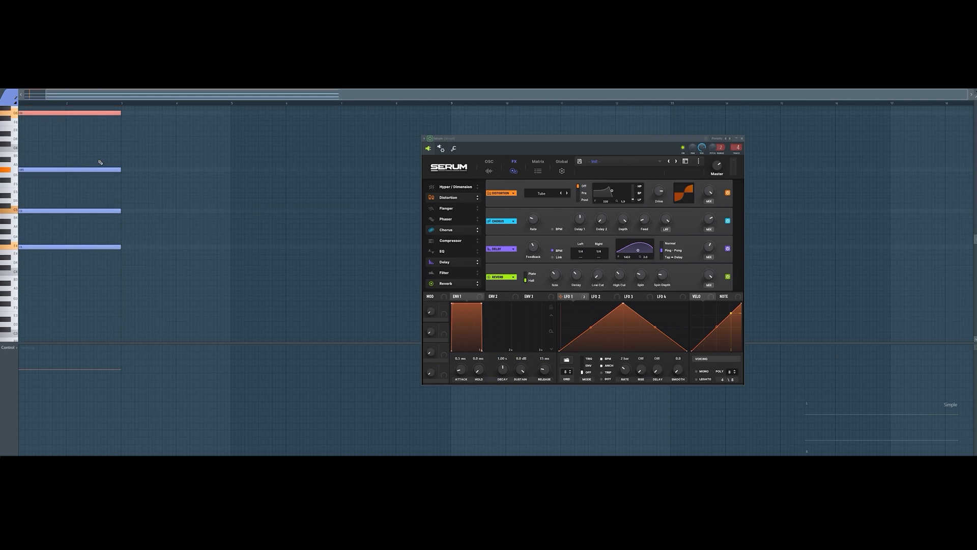
{"action": "left_click", "coordinate": [149, 169]}
{"action": "right_click", "coordinate": [149, 169]}
{"action": "key", "text": "space"}
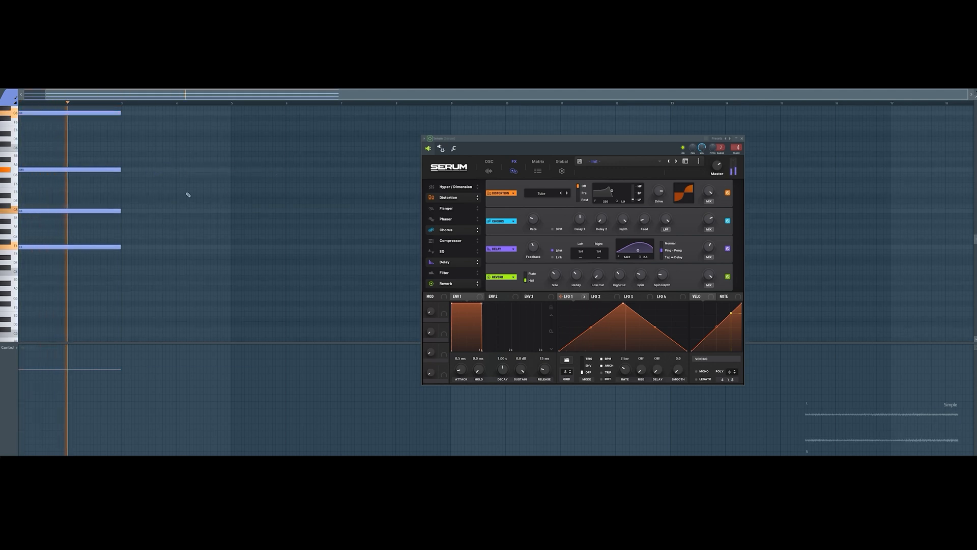
Set oscillator A's warp mode to FM (from B) and increase the FM amount.
{"action": "left_click", "coordinate": [489, 161]}
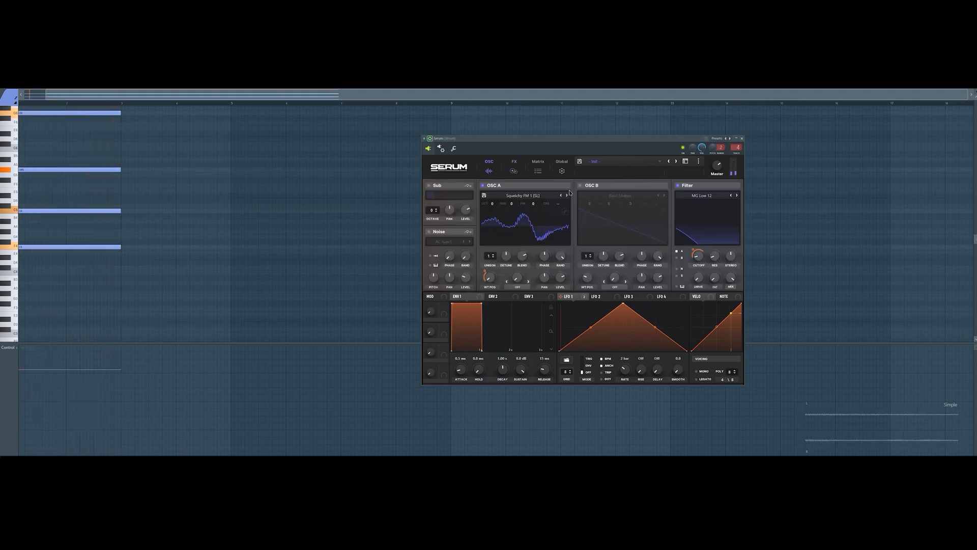
{"action": "left_click", "coordinate": [517, 287]}
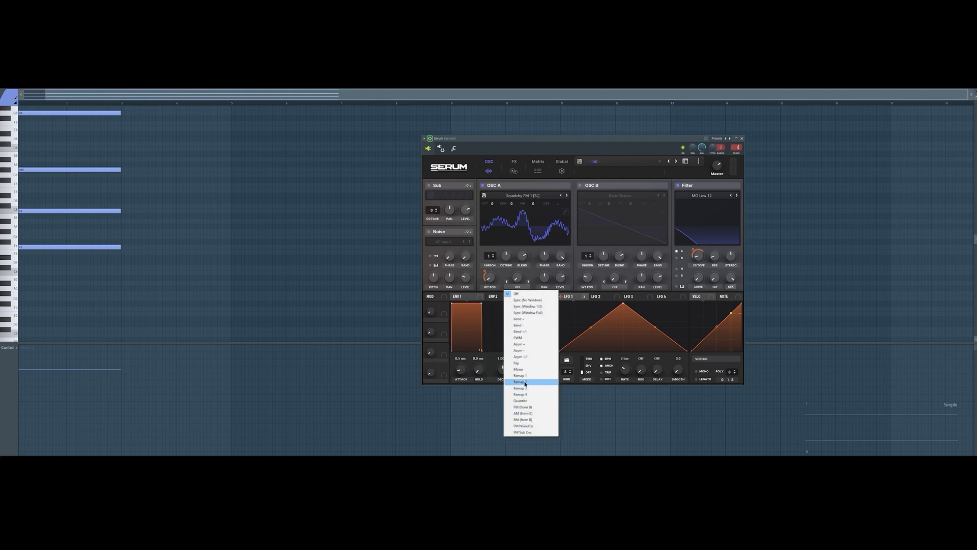
{"action": "left_click", "coordinate": [519, 408]}
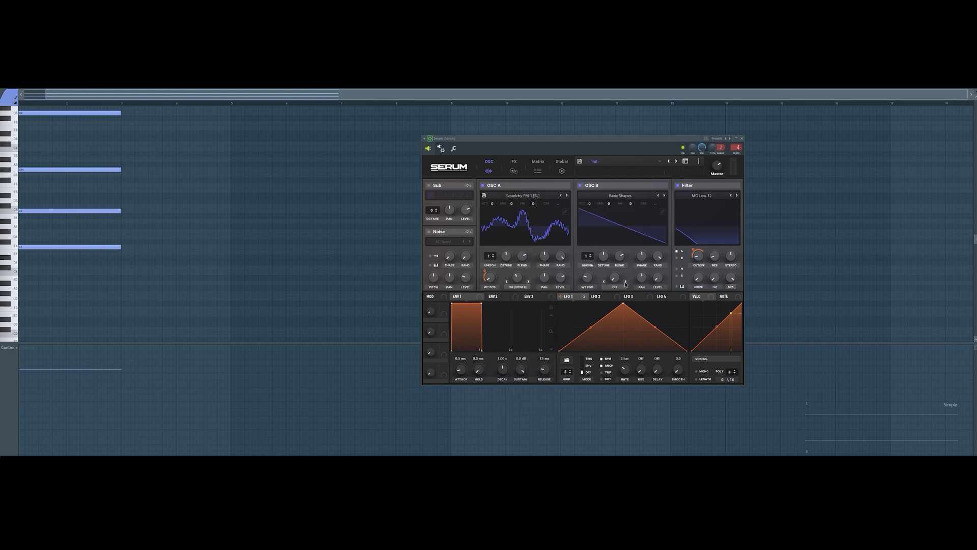
{"action": "left_click_drag", "start_coordinate": [517, 278], "coordinate": [518, 269]}
Play the chord and raise oscillator B's octave to +1.
{"action": "key", "text": "space"}
{"action": "left_click_drag", "start_coordinate": [590, 205], "coordinate": [591, 197]}
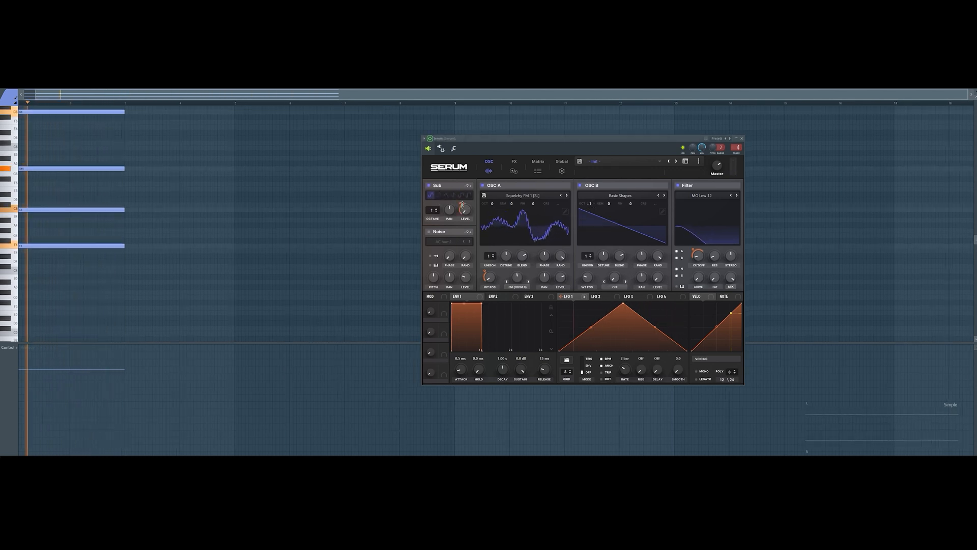
{"action": "mouse_move", "coordinate": [459, 205]}
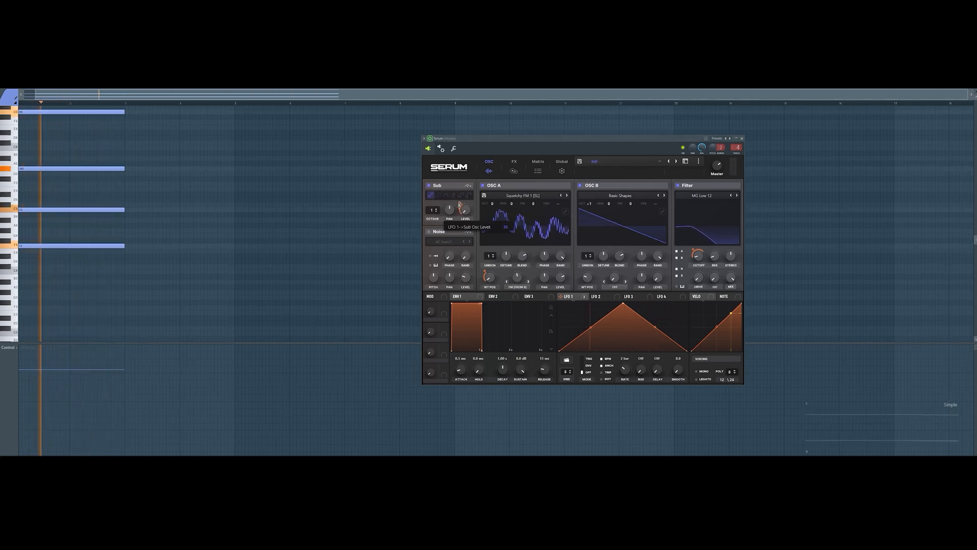
Add a Filter set to Allpasses and an EQ with boosted highs to Serum's effects rack.
{"action": "left_click", "coordinate": [514, 161]}
{"action": "left_click", "coordinate": [458, 277]}
{"action": "left_click", "coordinate": [543, 276]}
{"action": "mouse_move", "coordinate": [539, 302]}
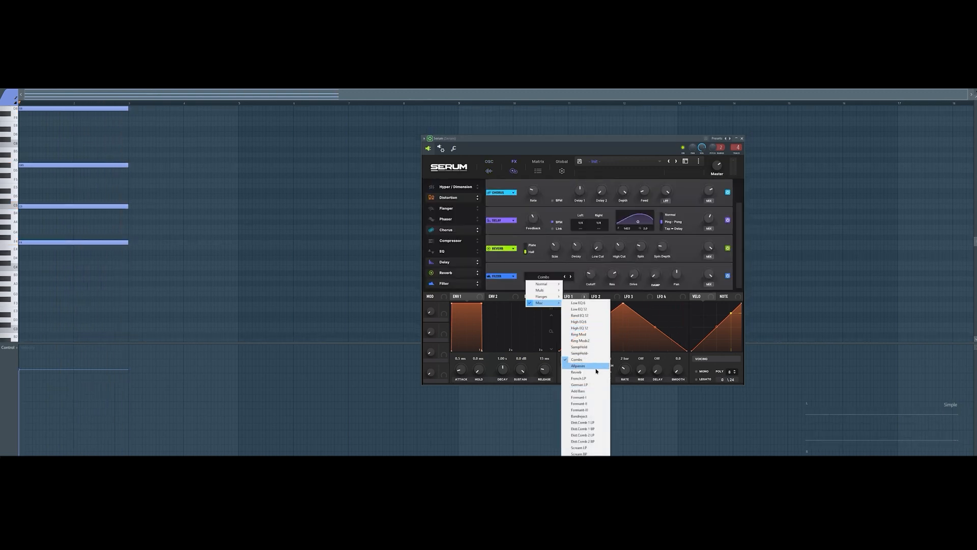
{"action": "left_click", "coordinate": [577, 366]}
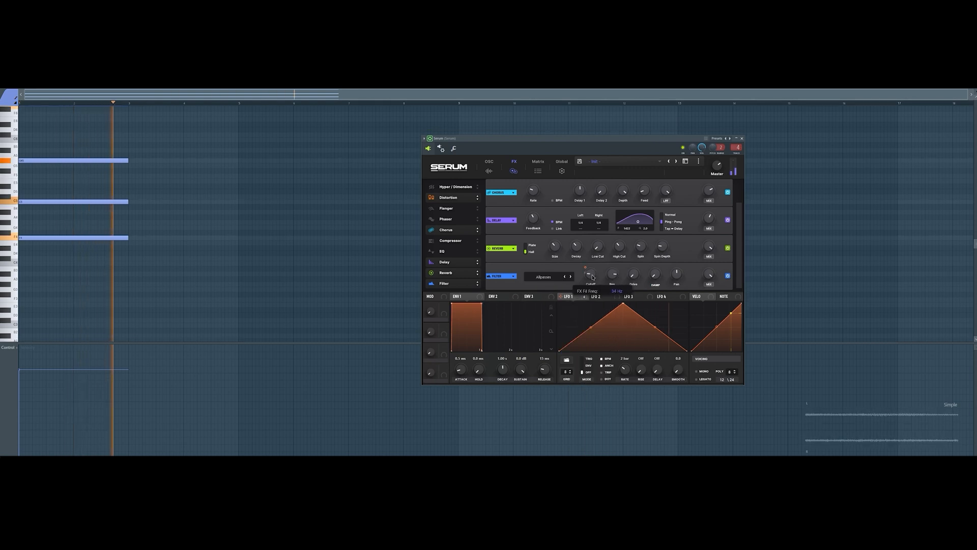
{"action": "left_click", "coordinate": [450, 240]}
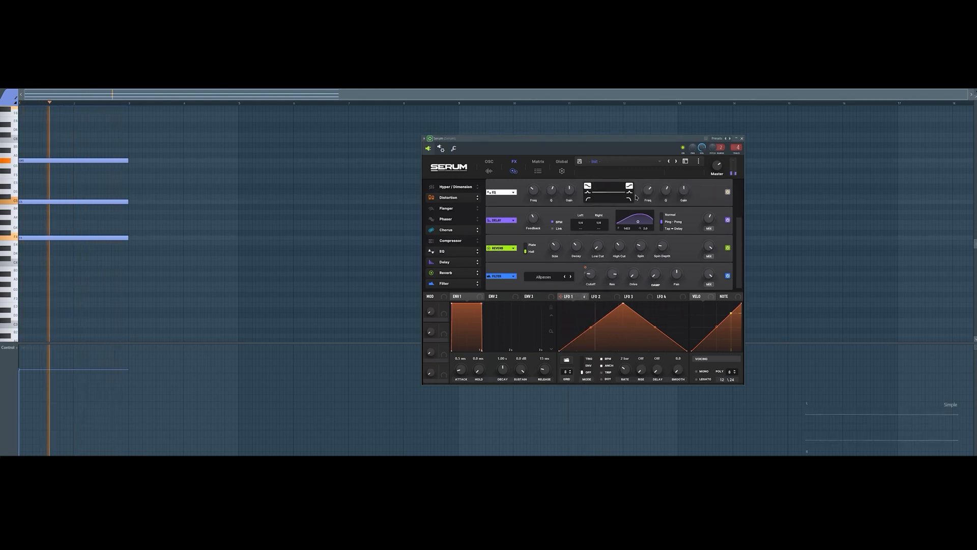
{"action": "mouse_move", "coordinate": [648, 191]}
{"action": "left_mouse_down"}
{"action": "mouse_move", "coordinate": [649, 224]}
{"action": "mouse_move", "coordinate": [648, 200]}
{"action": "left_mouse_up"}
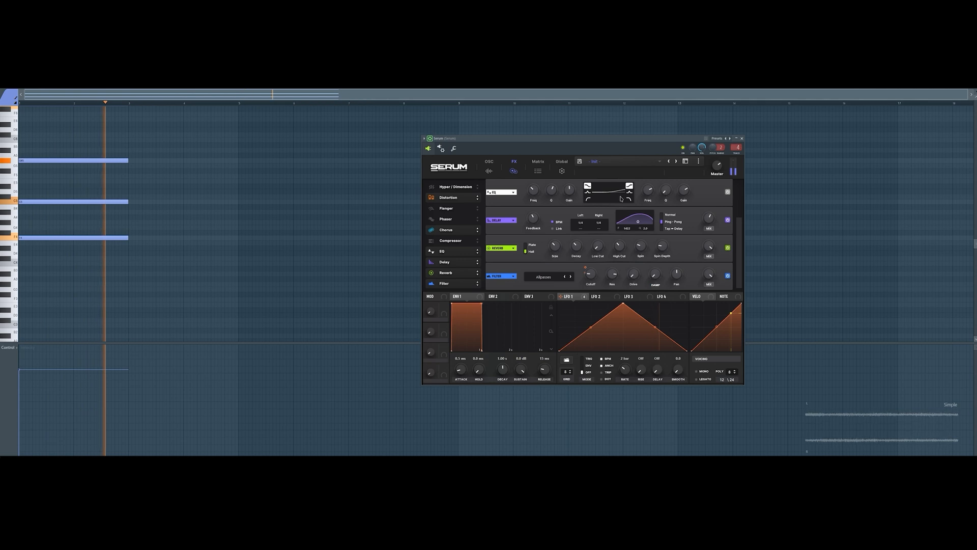
Add a low bass note beneath the chord and clear the note selection.
{"action": "left_click", "coordinate": [489, 166]}
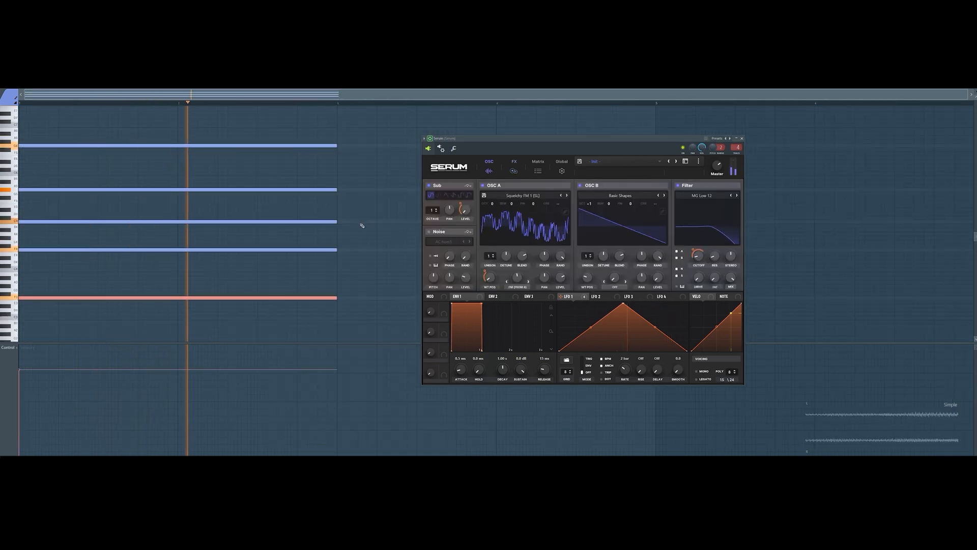
{"action": "left_click", "coordinate": [380, 247], "text": "ctrl"}
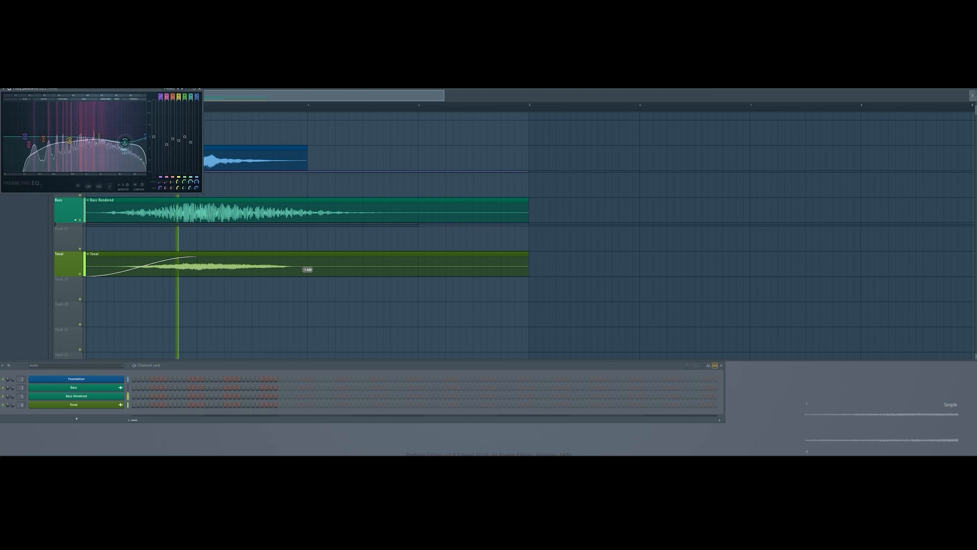
Add MRatioMB to the Tonal layer, switch it to the Noise/Tonal mode and lower the noise gain while auditioning.
{"action": "key", "text": "F8"}
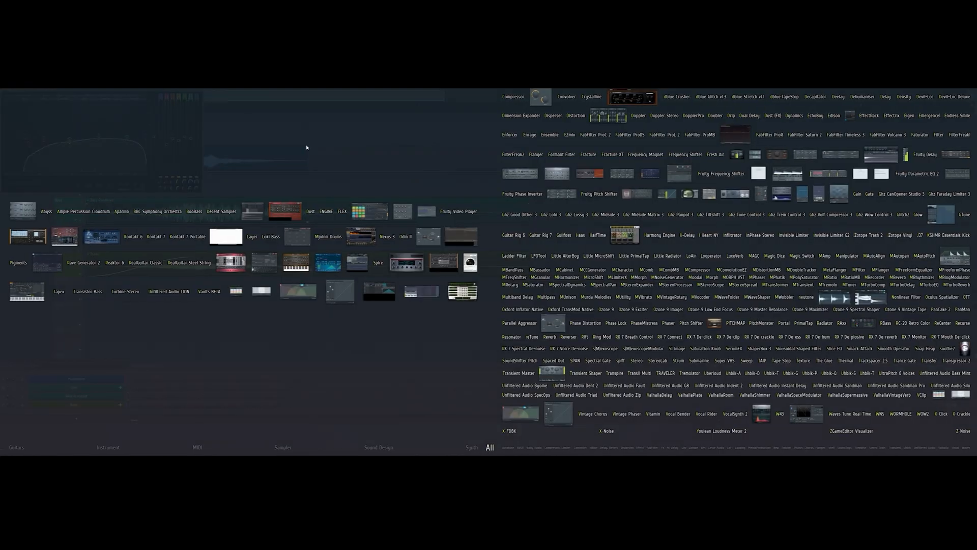
{"action": "type", "text": "rat"}
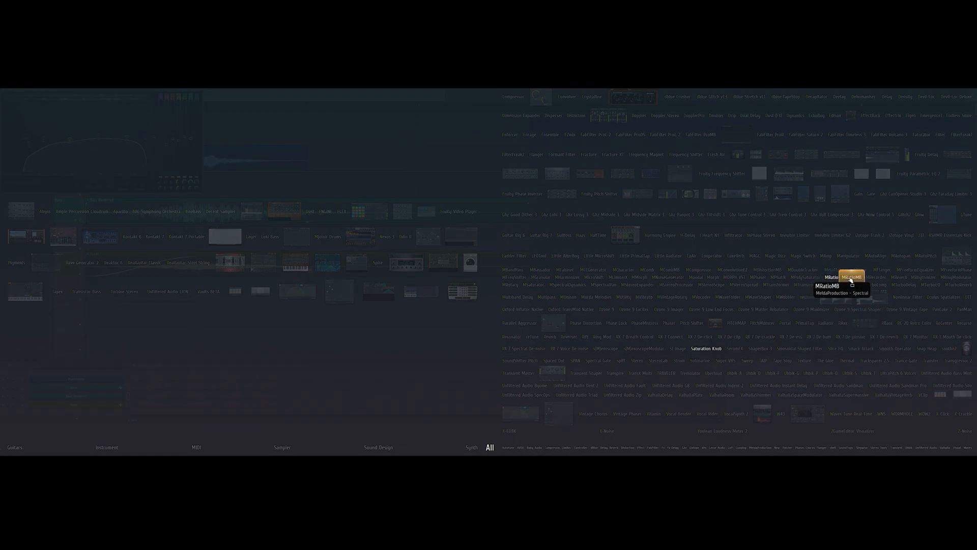
{"action": "key", "text": "Return"}
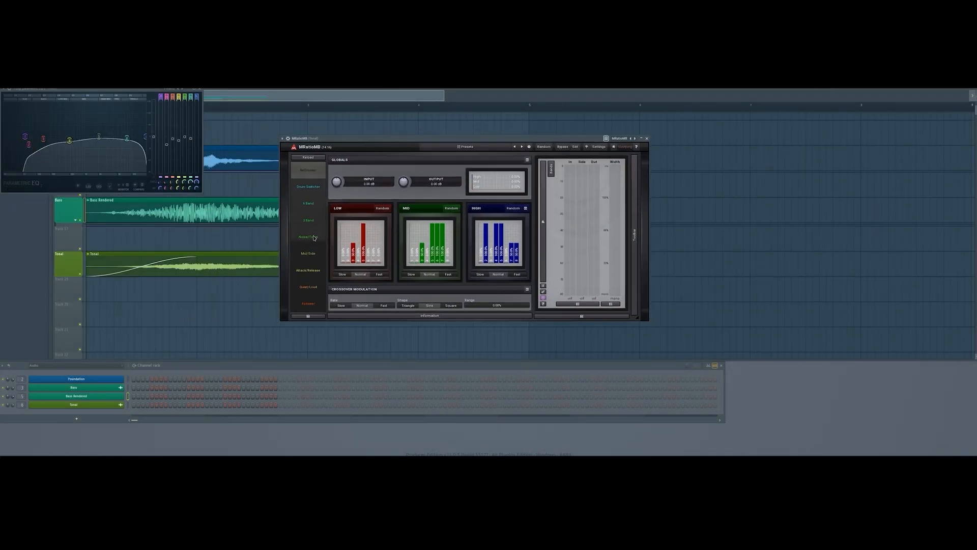
{"action": "left_click", "coordinate": [314, 238]}
{"action": "key", "text": "space"}
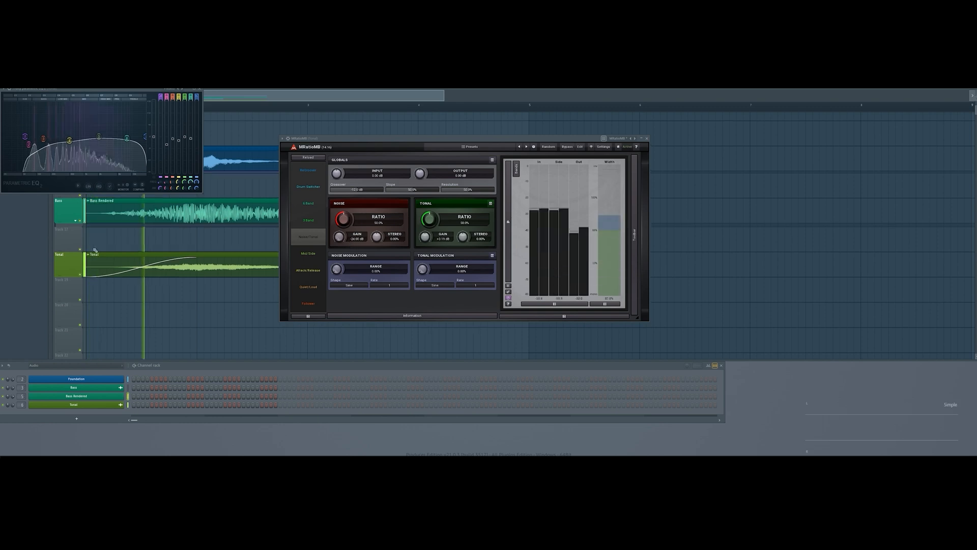
Extend the Tonal layer's effects with ValhallaVintageVerb, Parametric EQ 2, a Sine Distortion and a PingPong ValhallaDelay with a 42.4% mix.
{"action": "key", "text": "alt+F12"}
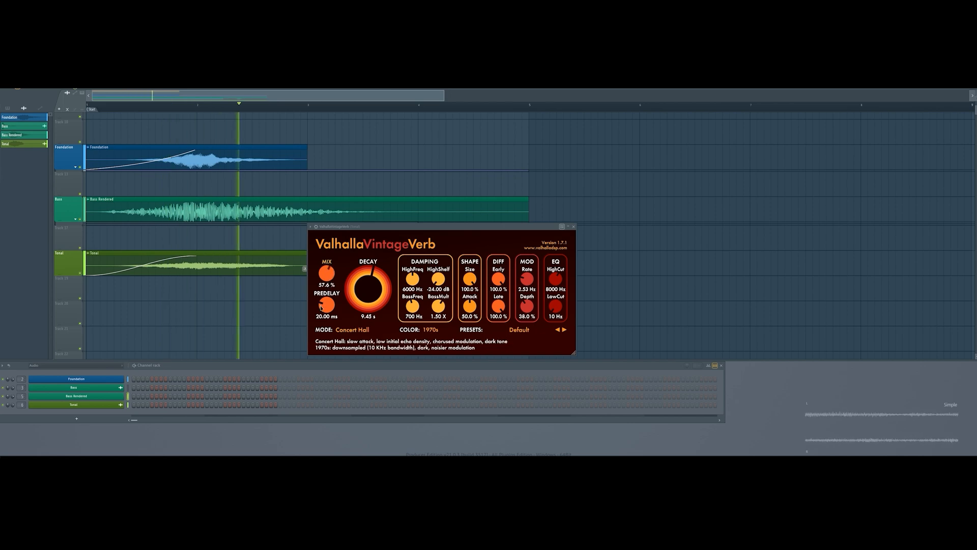
{"action": "key", "text": "F8"}
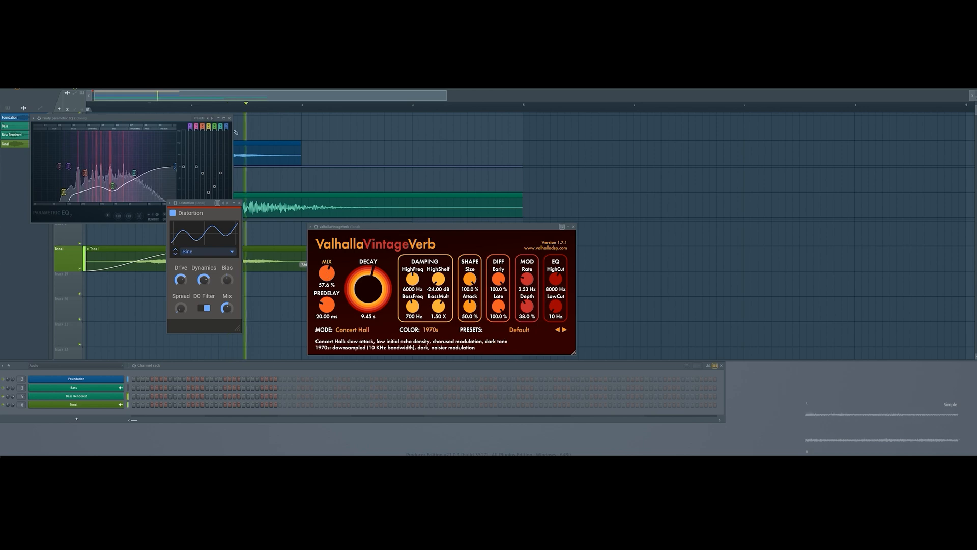
{"action": "left_click", "coordinate": [230, 118]}
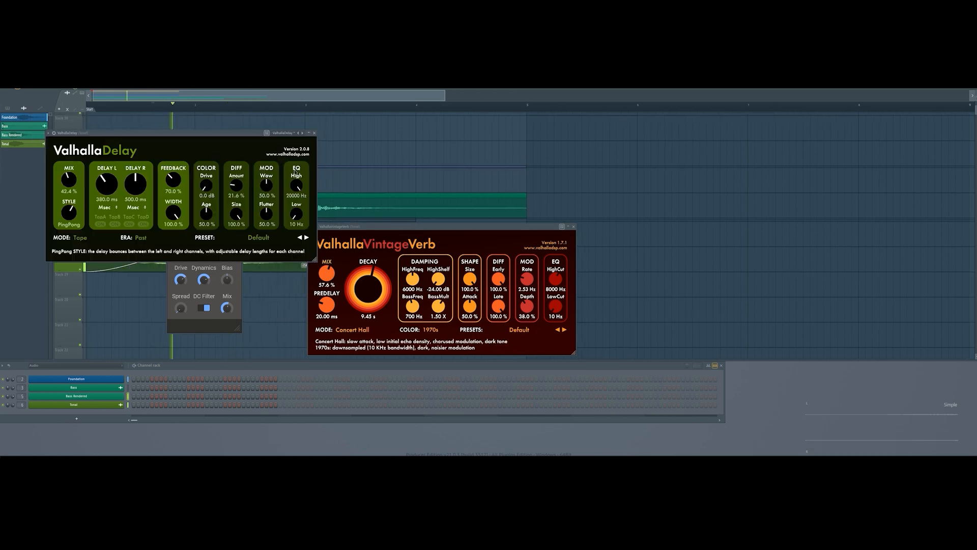
{"action": "left_click_drag", "start_coordinate": [70, 183], "coordinate": [70, 183]}
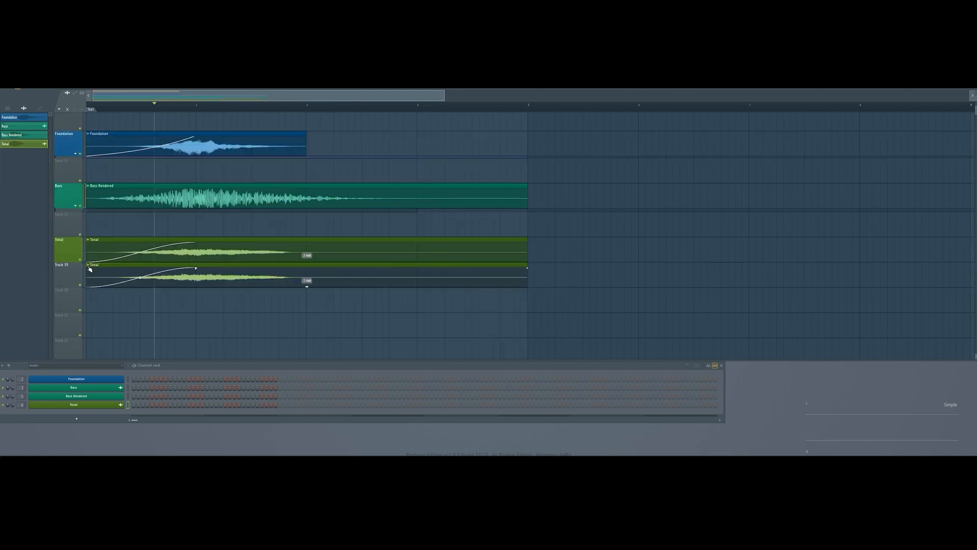
Make the duplicated Tonal clip unique and rename the clip and its track Tonal 2.
{"action": "left_click", "coordinate": [89, 265]}
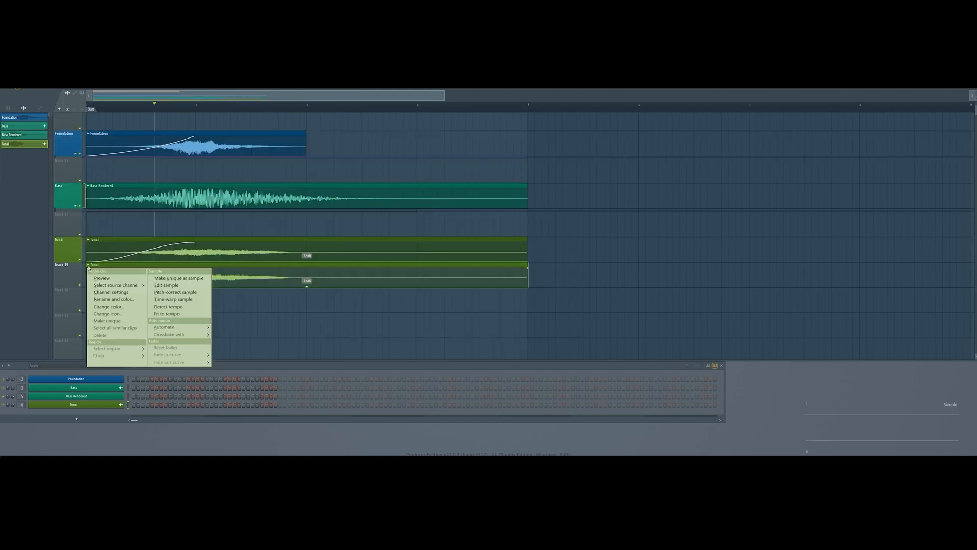
{"action": "left_click", "coordinate": [117, 322]}
{"action": "left_click_drag", "start_coordinate": [95, 220], "coordinate": [106, 254]}
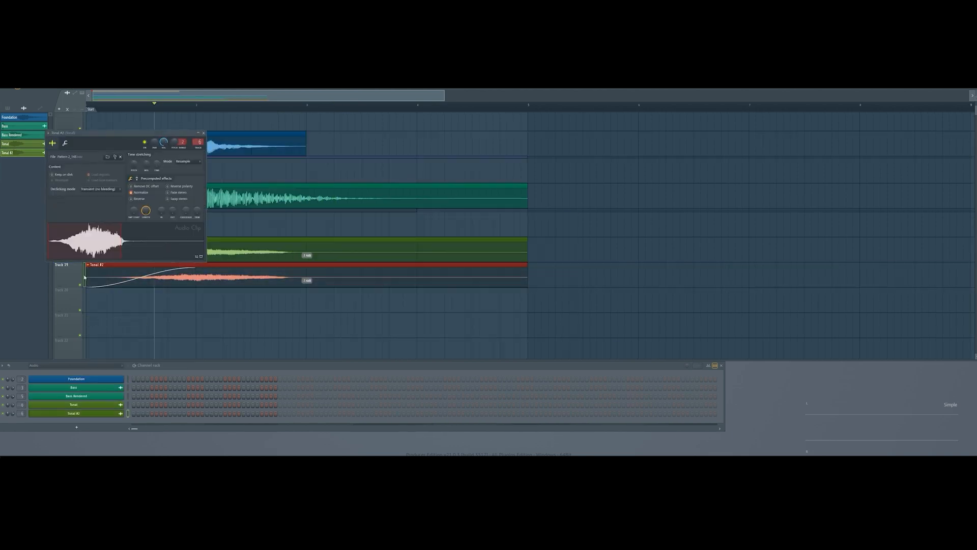
{"action": "right_click", "coordinate": [81, 284]}
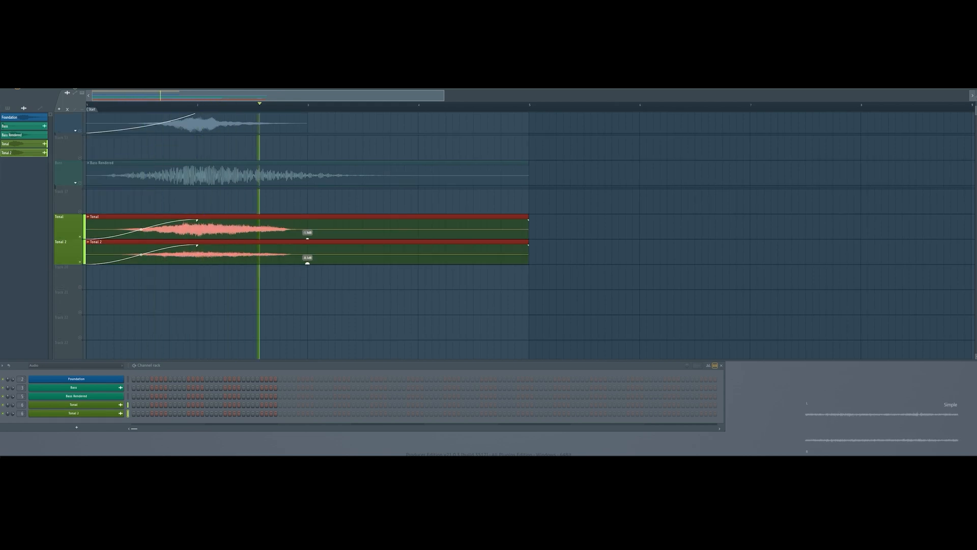
Shape curved fade-outs after the peak of both Tonal clips and audition them with the other layers.
{"action": "left_click", "coordinate": [407, 288]}
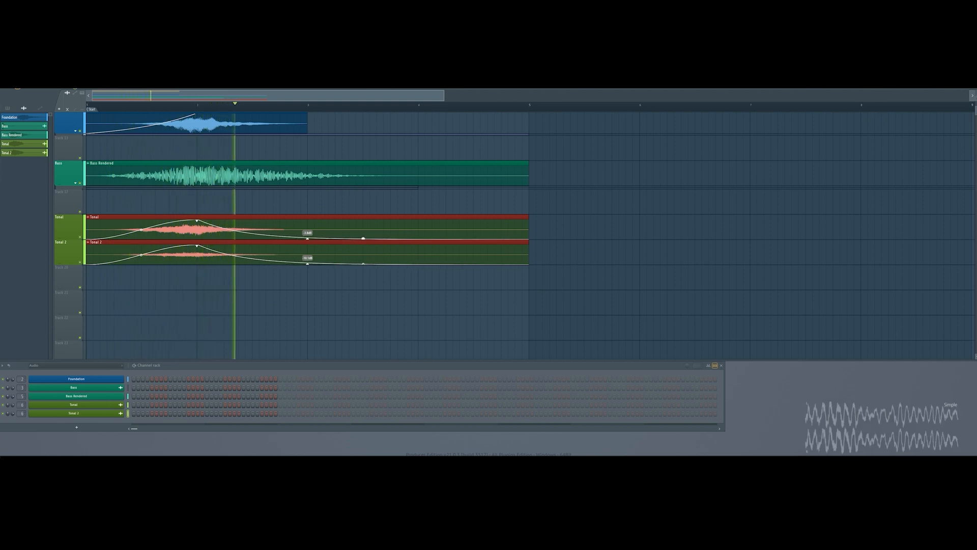
{"action": "left_click", "coordinate": [469, 307]}
{"action": "right_click", "coordinate": [516, 307]}
{"action": "key", "text": "space"}
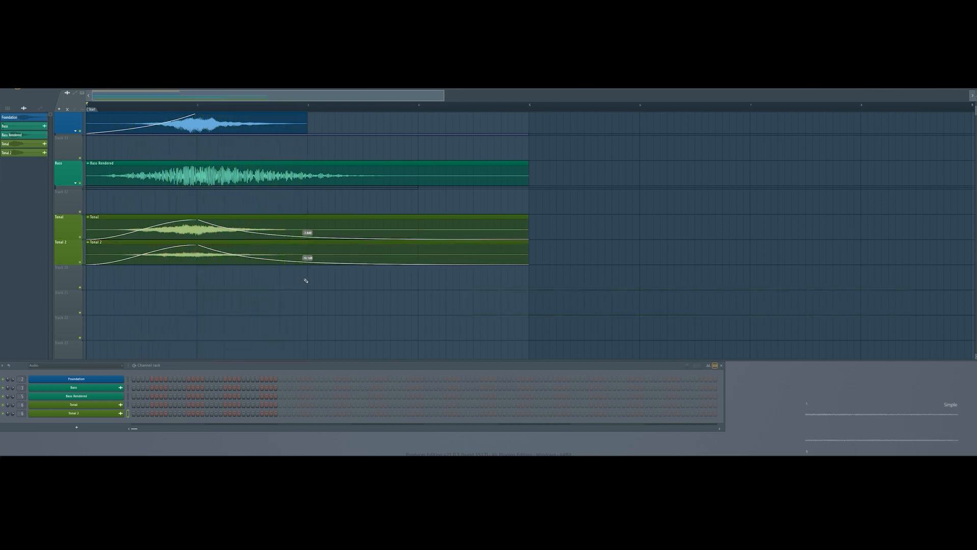
Find the Pot_Hit_Ring_01 sample among the raw recordings and place it in the playlist as a noise layer.
{"action": "key", "text": "F11"}
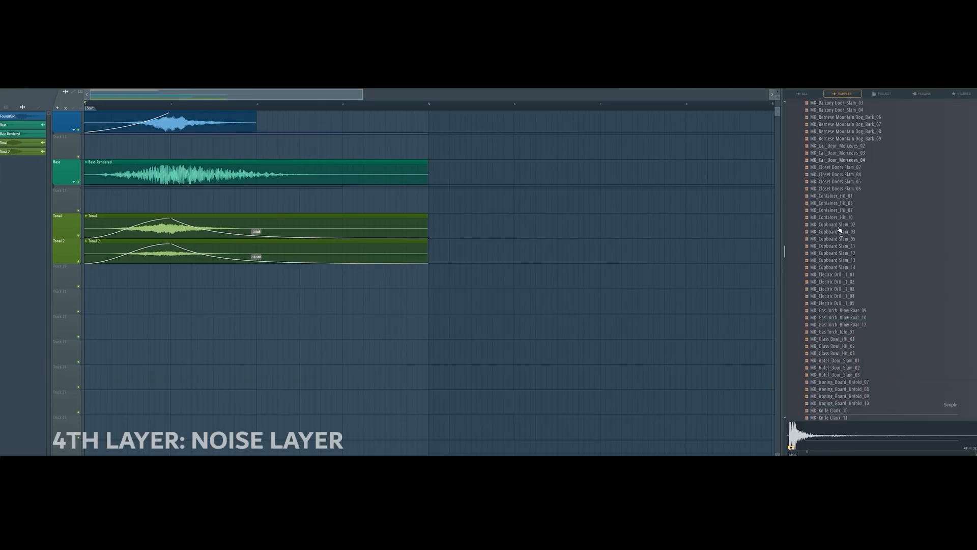
{"action": "scroll", "coordinate": [858, 222], "scroll_direction": "down", "scroll_amount": 5}
{"action": "left_click_drag", "start_coordinate": [835, 274], "coordinate": [610, 331]}
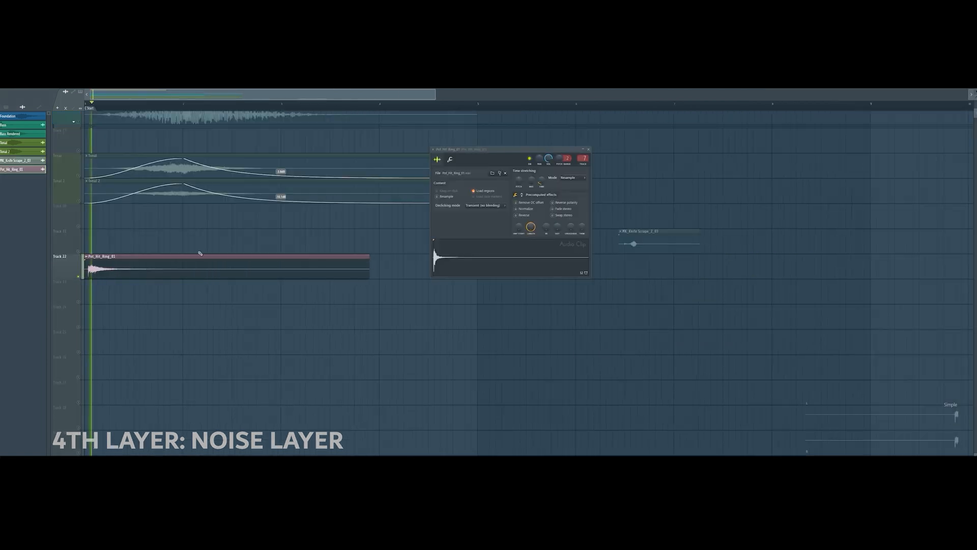
Stretch the Pot_Hit_Ring_01 clip to about four bars and shape its fade-in and fade-out around the whoosh's peak.
{"action": "left_click_drag", "start_coordinate": [86, 260], "coordinate": [179, 264]}
{"action": "right_click", "coordinate": [132, 268]}
{"action": "left_click", "coordinate": [161, 316]}
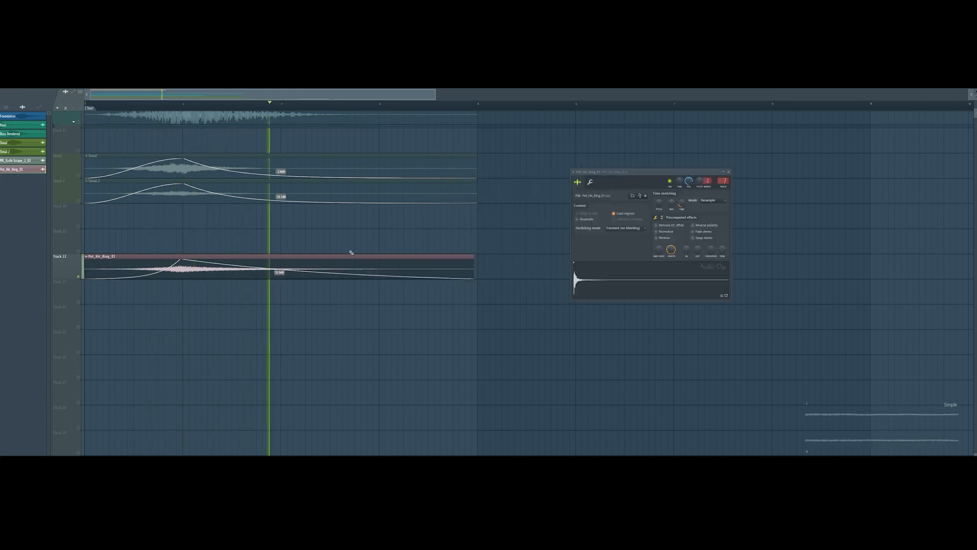
Process the Pot_Hit_Ring_01 layer with a Frequency Shifter at 1506 Hz, MRatioMB and a fully wet ValhallaVintageVerb, auditioning the section around the peak.
{"action": "key", "text": "alt+p"}
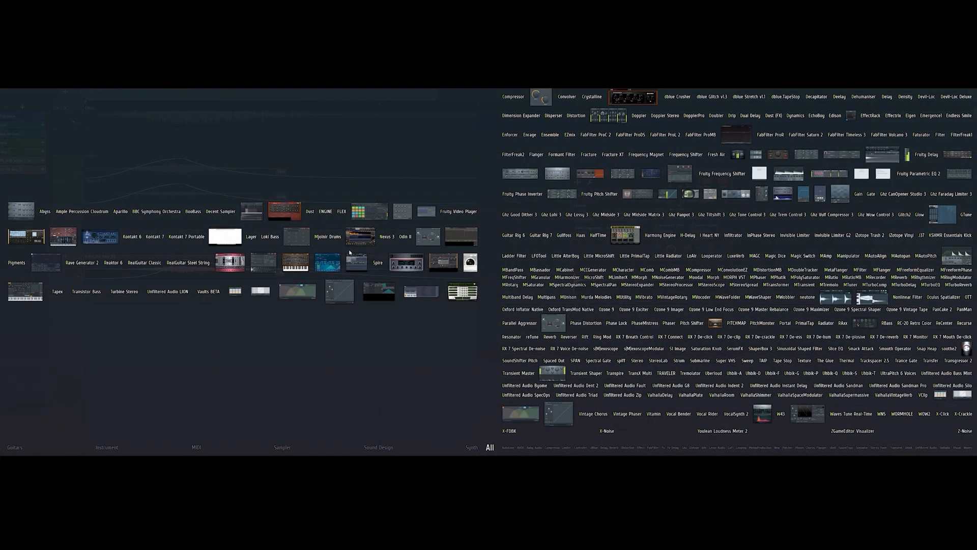
{"action": "left_click", "coordinate": [730, 176]}
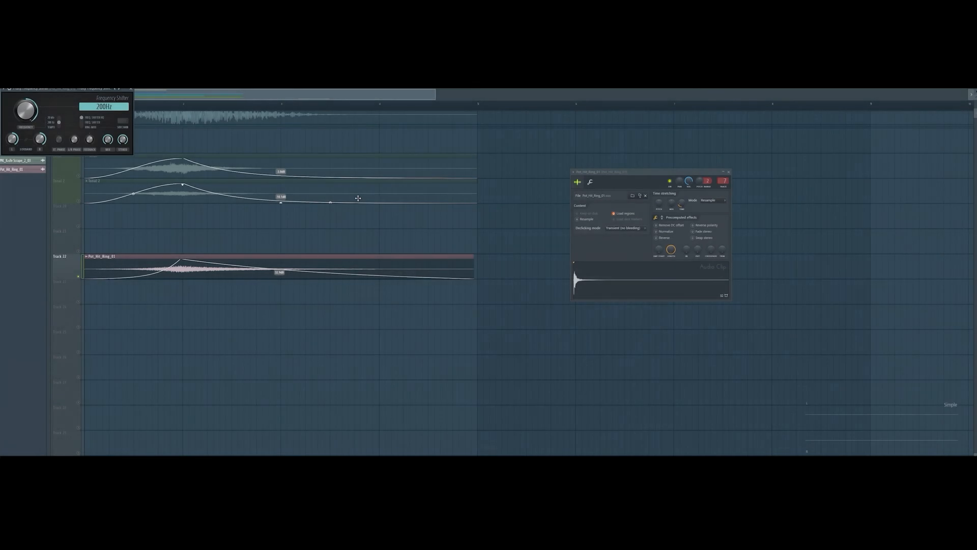
{"action": "right_click", "coordinate": [282, 247]}
{"action": "left_click", "coordinate": [65, 91]}
{"action": "left_click_drag", "start_coordinate": [67, 90], "coordinate": [277, 334]}
{"action": "key", "text": "space"}
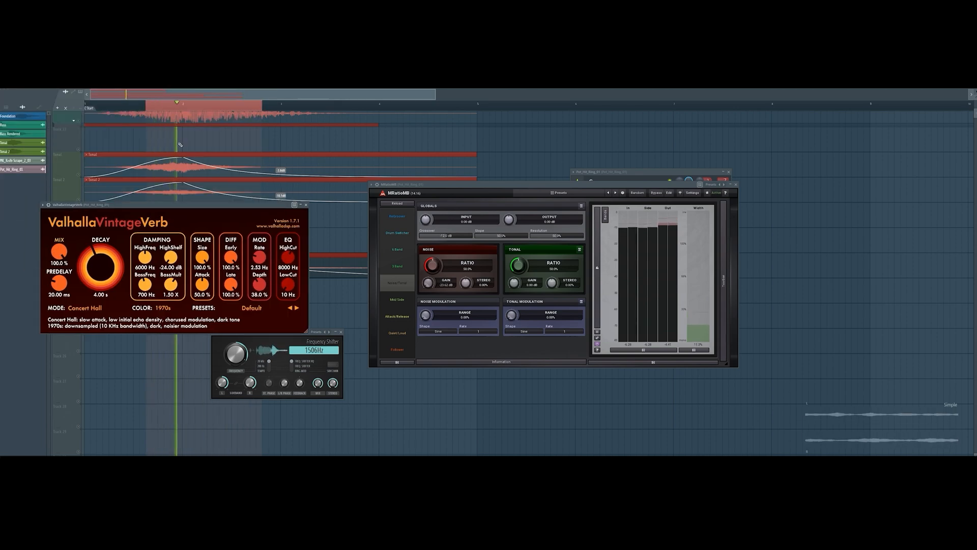
Add ShaperBox 3 to the noise layer and automate its volume speed and mix level to rise and fall around the peak.
{"action": "key", "text": "F8"}
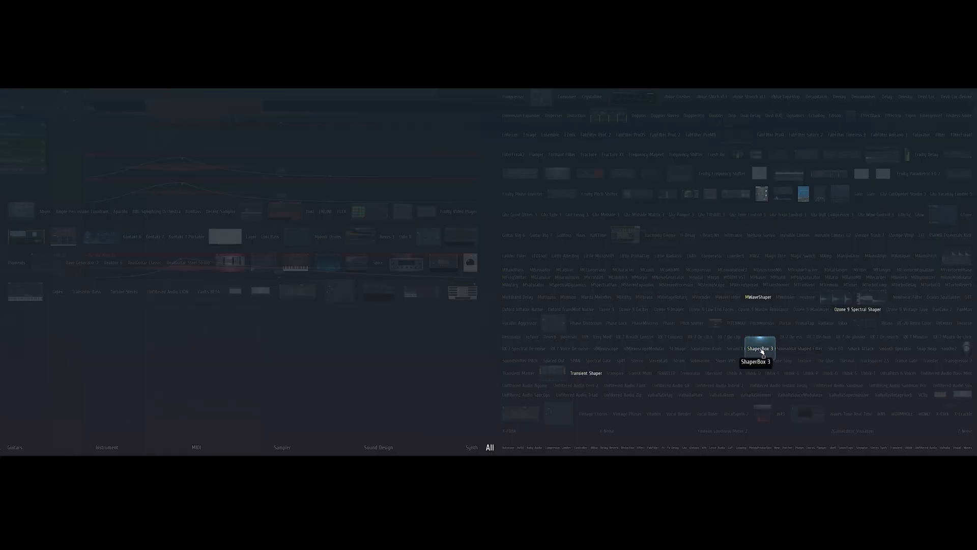
{"action": "left_click_drag", "start_coordinate": [762, 351], "coordinate": [58, 306]}
{"action": "left_click_drag", "start_coordinate": [33, 268], "coordinate": [33, 269]}
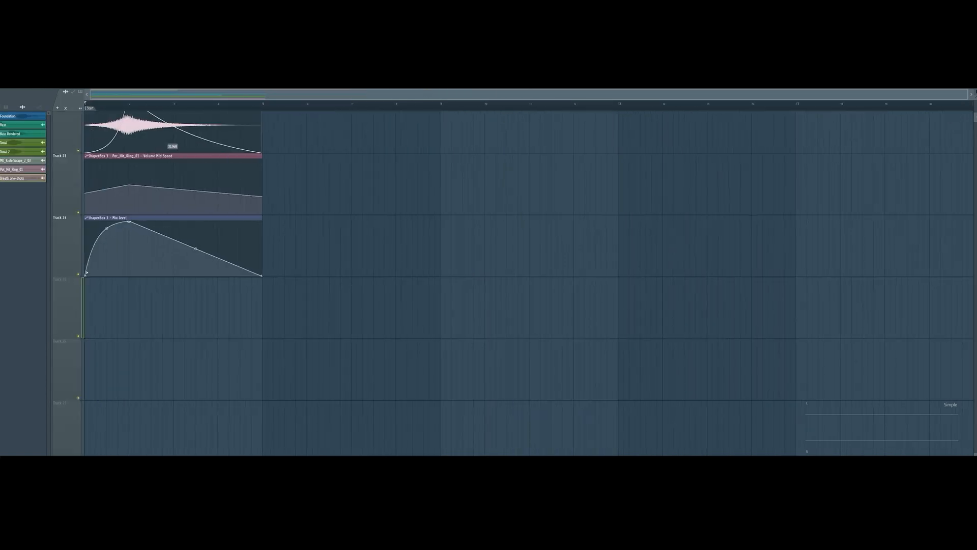
Place the Breath one-shots clip with fades around the whoosh's peak and boost its highs with Parametric EQ 2.
{"action": "left_click_drag", "start_coordinate": [161, 311], "coordinate": [136, 311]}
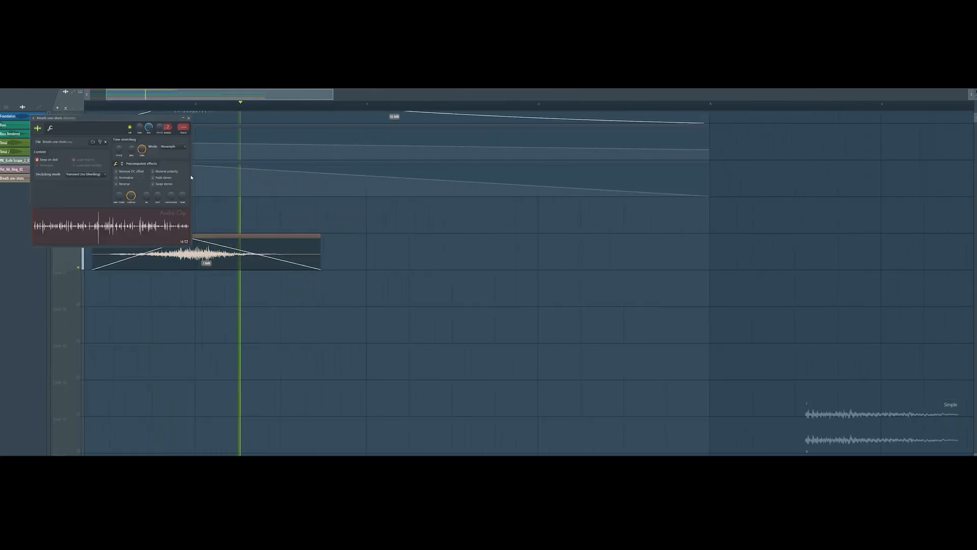
{"action": "key", "text": "space"}
{"action": "key", "text": "space"}
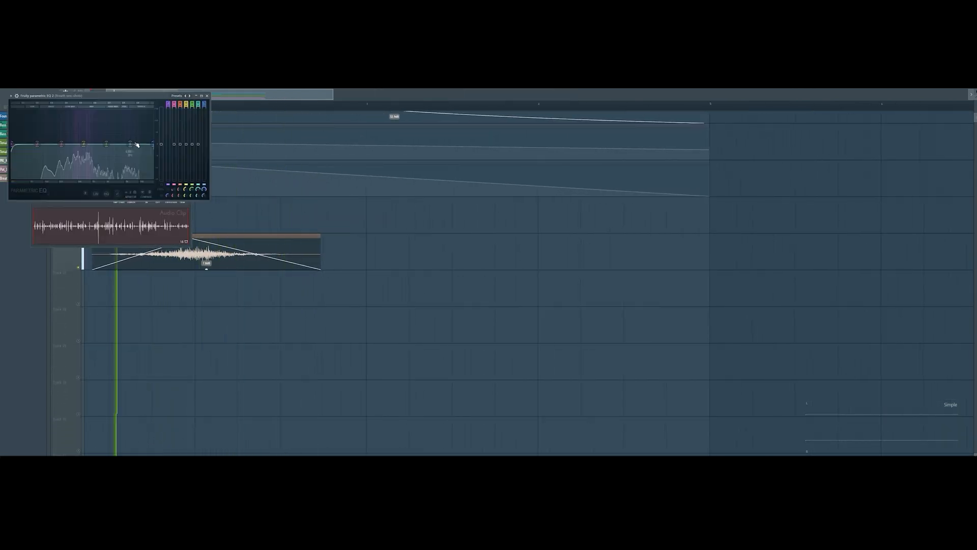
{"action": "left_click_drag", "start_coordinate": [134, 143], "coordinate": [142, 127]}
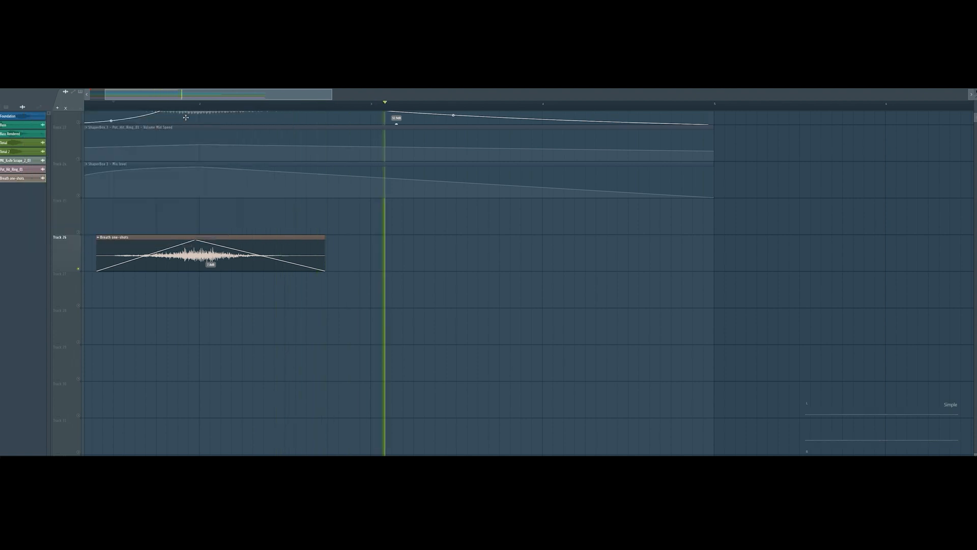
Preview the rain recordings and place Rain Near Window as a faded Extra Noise clip below the noise layers.
{"action": "left_click", "coordinate": [827, 291]}
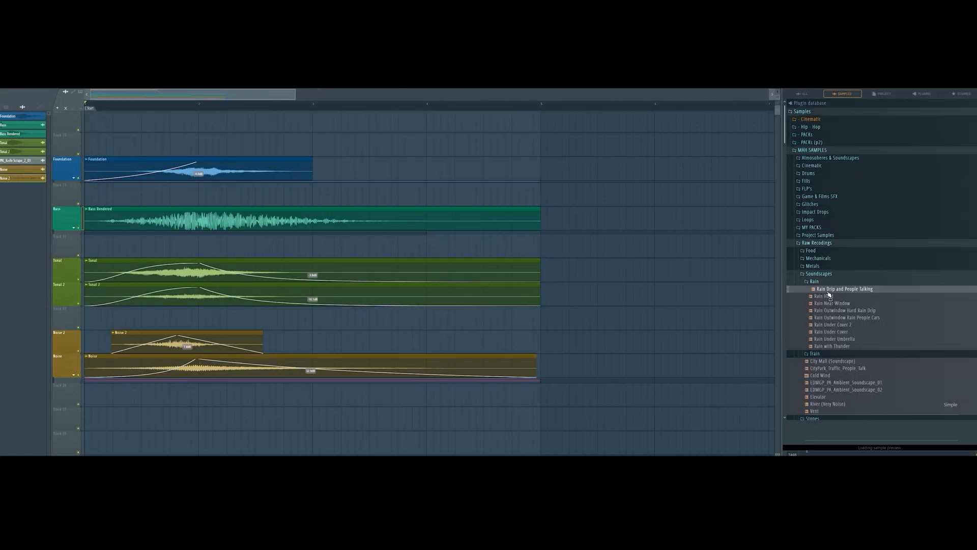
{"action": "left_click", "coordinate": [835, 303]}
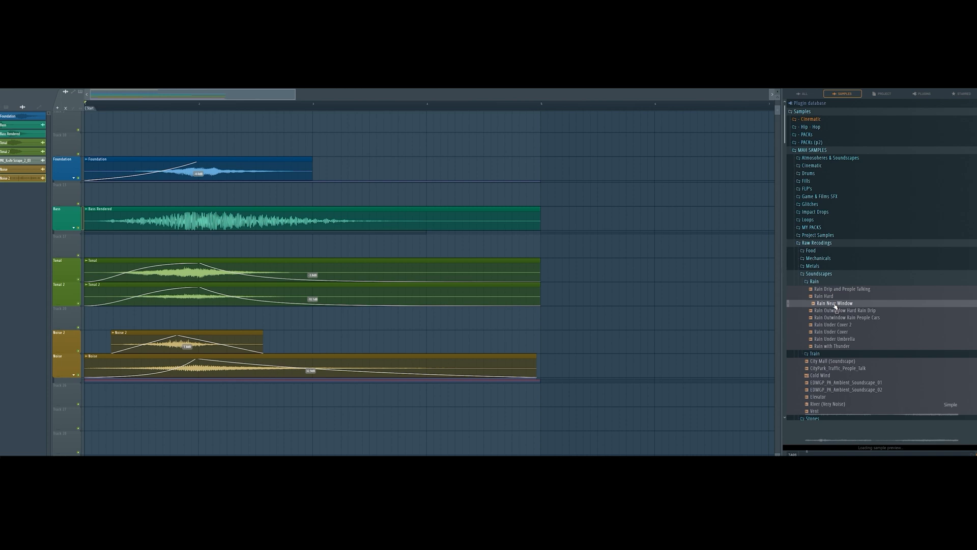
{"action": "left_click_drag", "start_coordinate": [835, 307], "coordinate": [464, 360]}
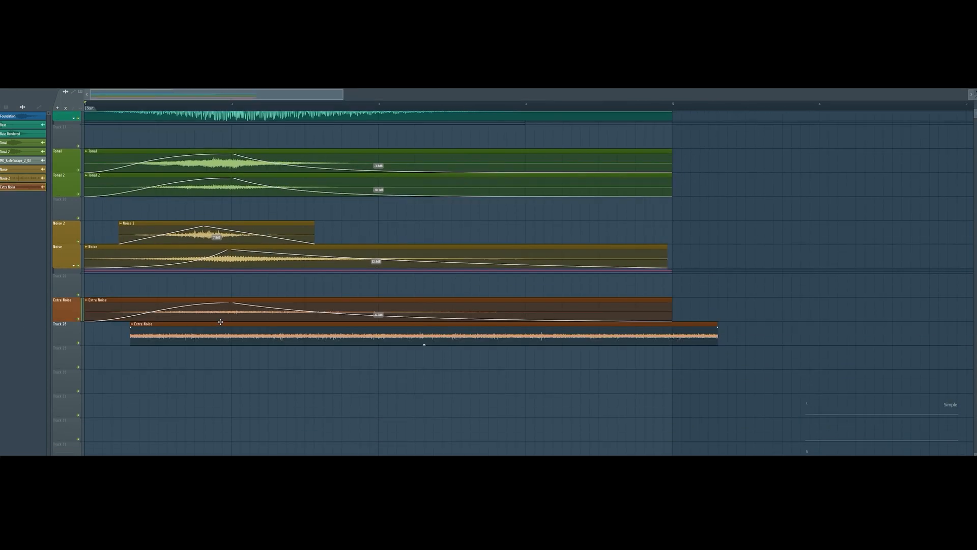
{"action": "double_click", "coordinate": [235, 312]}
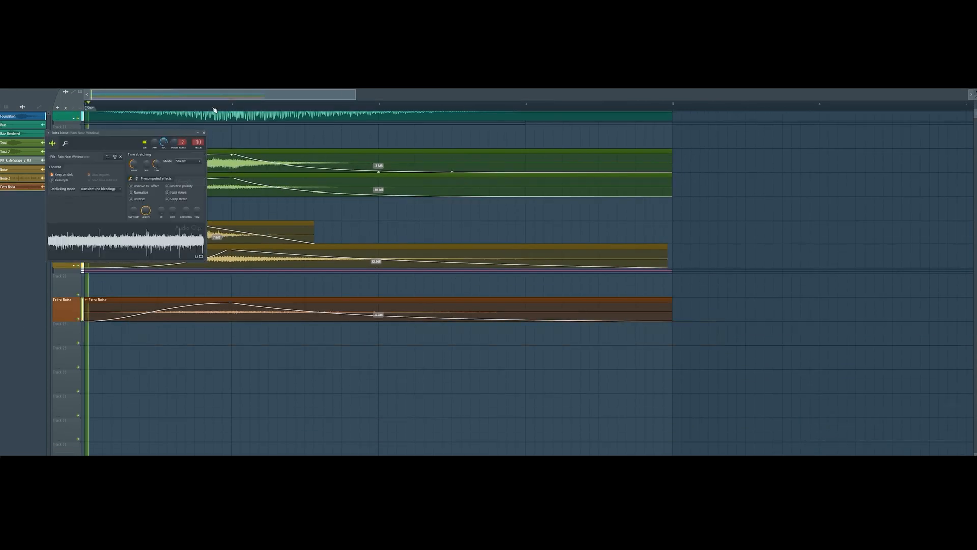
{"action": "left_click", "coordinate": [204, 133]}
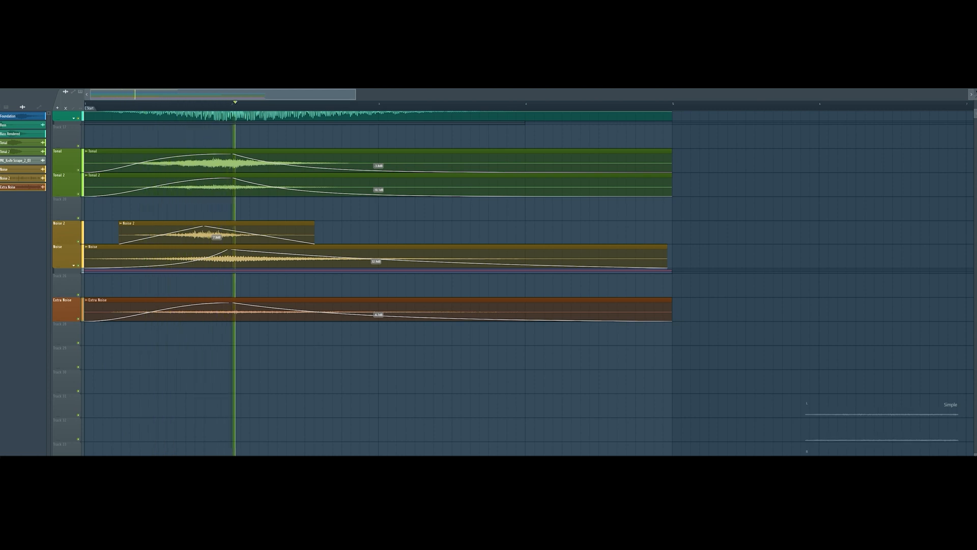
Shape the Extra Noise layer with Parametric EQ 2, boosting the lows and cutting the upper mids.
{"action": "left_click_drag", "start_coordinate": [93, 153], "coordinate": [69, 125]}
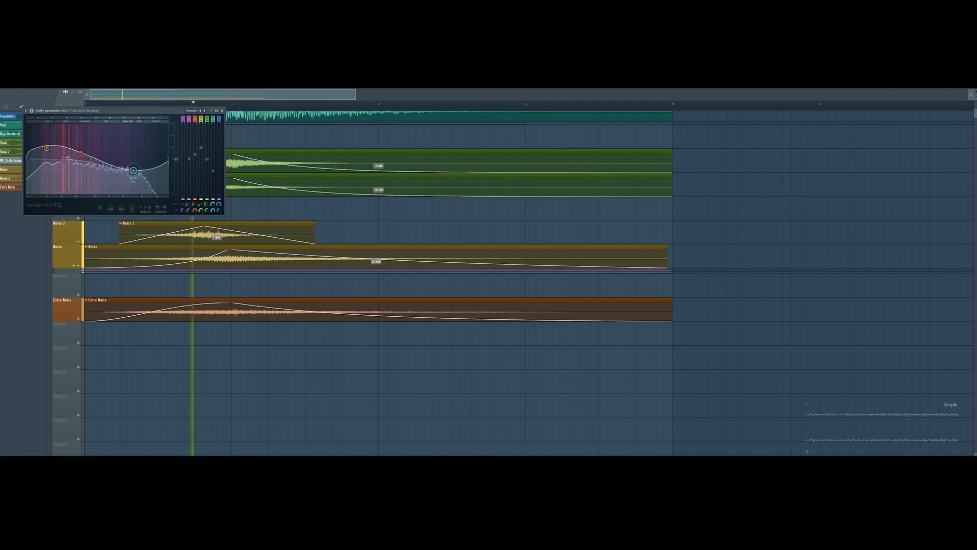
{"action": "left_click", "coordinate": [222, 110]}
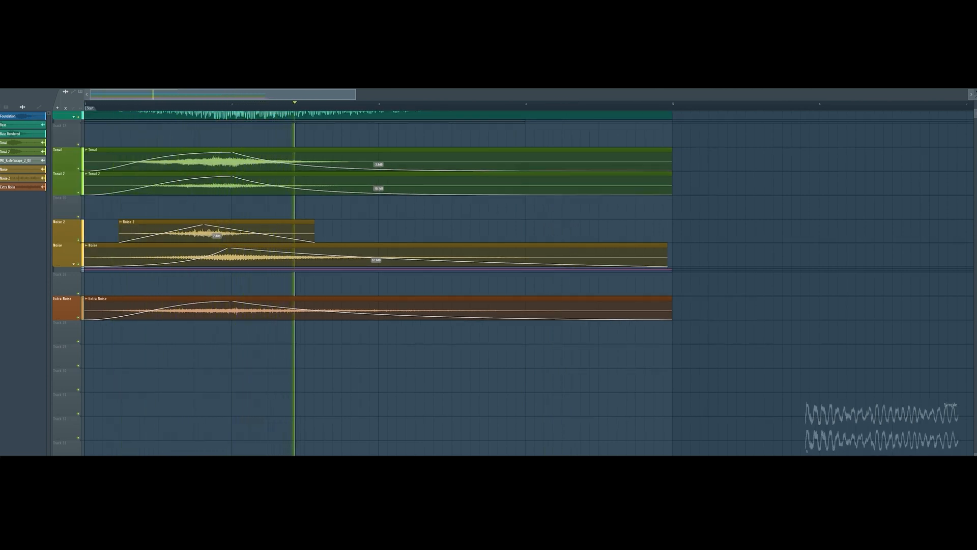
Play back all the whoosh layers together to check how they blend.
{"action": "left_click", "coordinate": [553, 352]}
{"action": "right_click", "coordinate": [553, 352]}
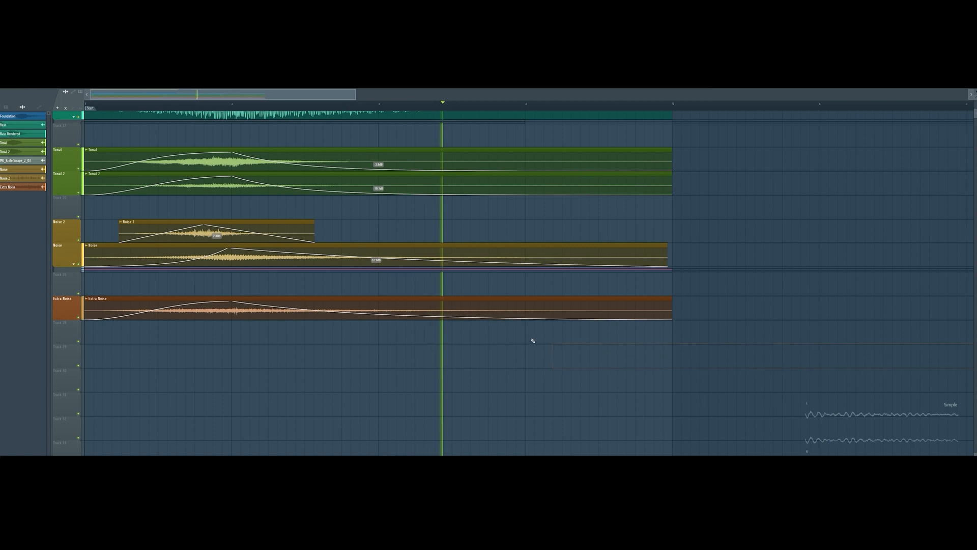
{"action": "key", "text": "space"}
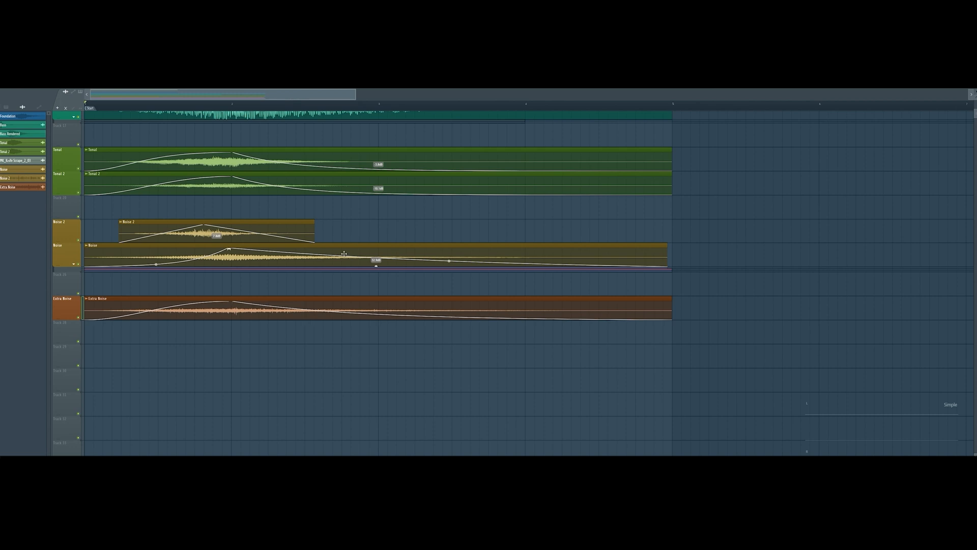
{"action": "left_click_drag", "start_coordinate": [150, 305], "coordinate": [283, 324]}
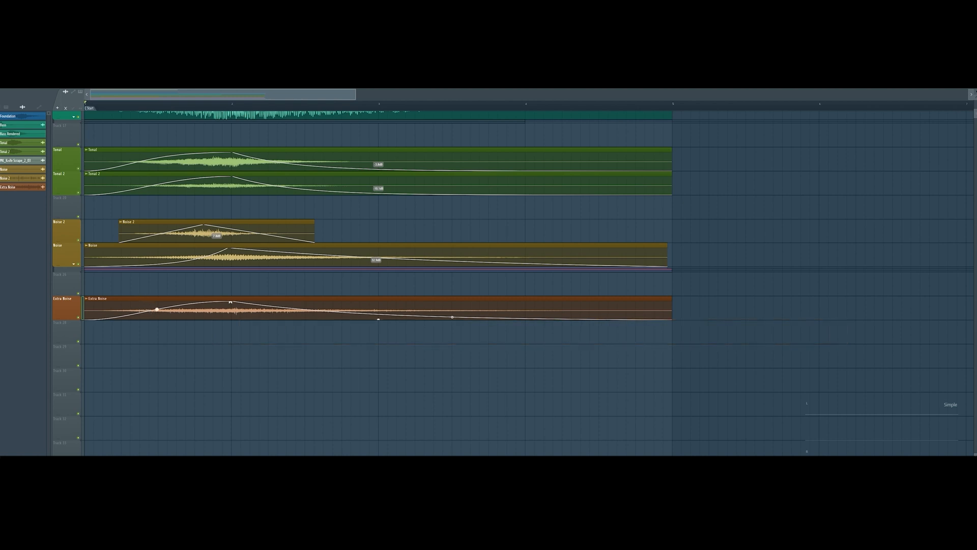